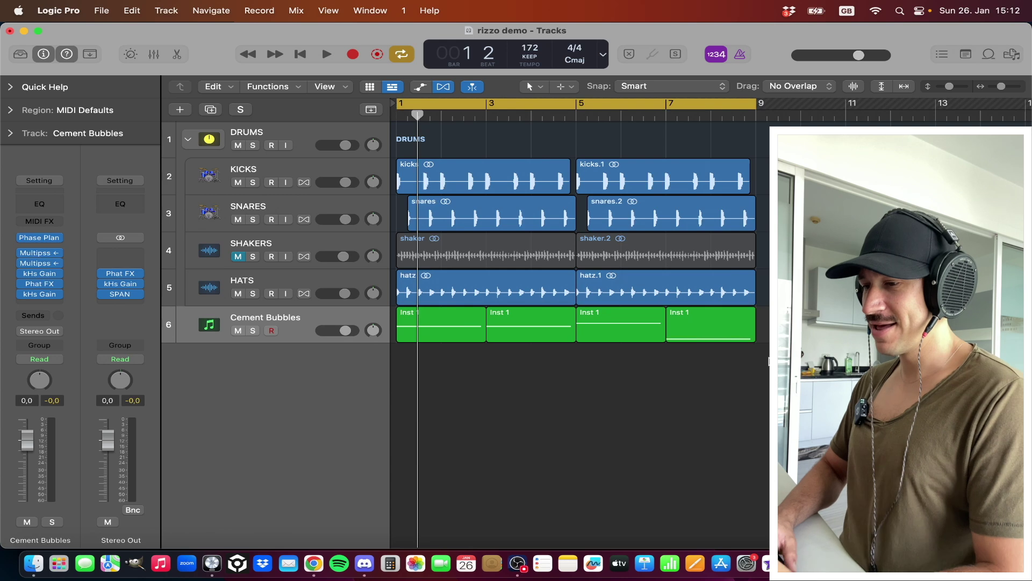
key(super+Down)
key(super+Down)
key(super+Up)
key(super+Up)
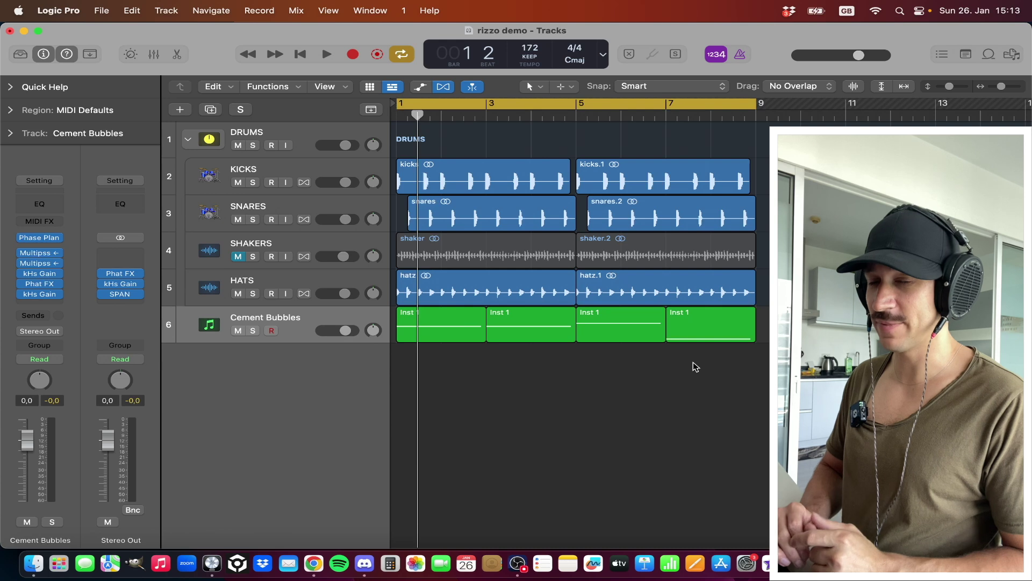
drag(693, 362, 431, 135)
click(463, 143)
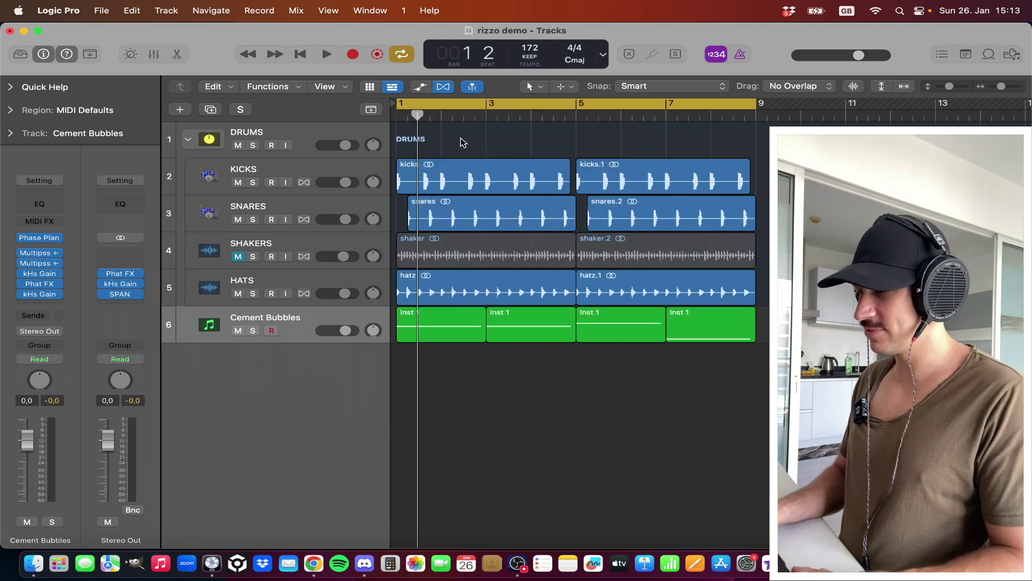
Play the arrangement from bar 1 and view the Phase Plant instrument on the Cement Bubbles track.
key(Return)
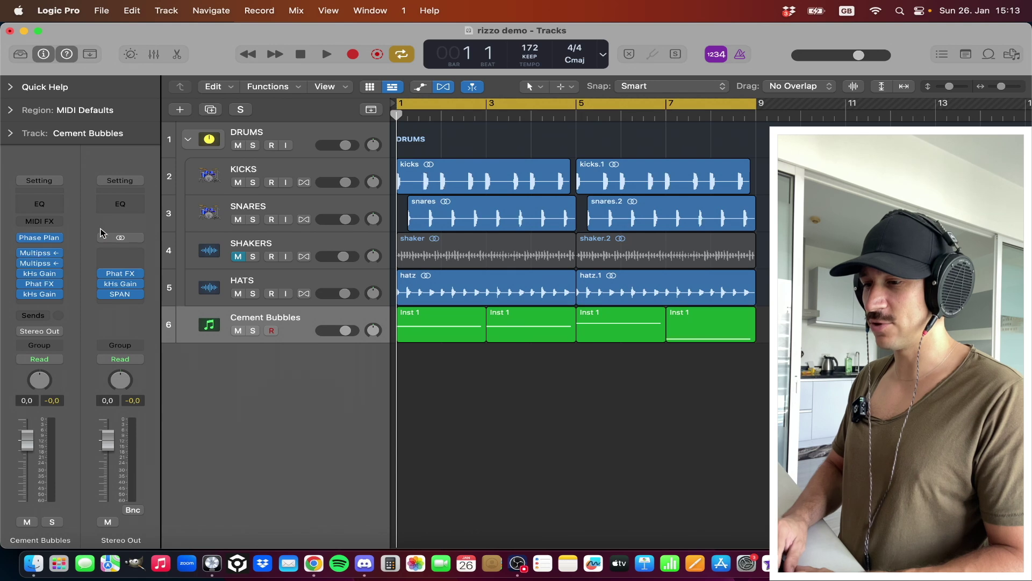
click(44, 237)
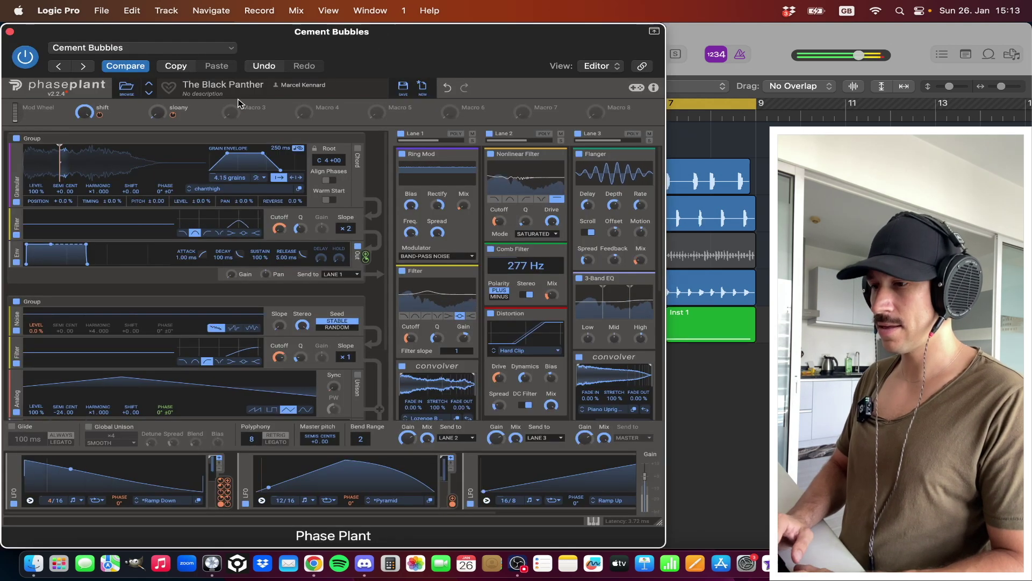
drag(89, 32, 63, 33)
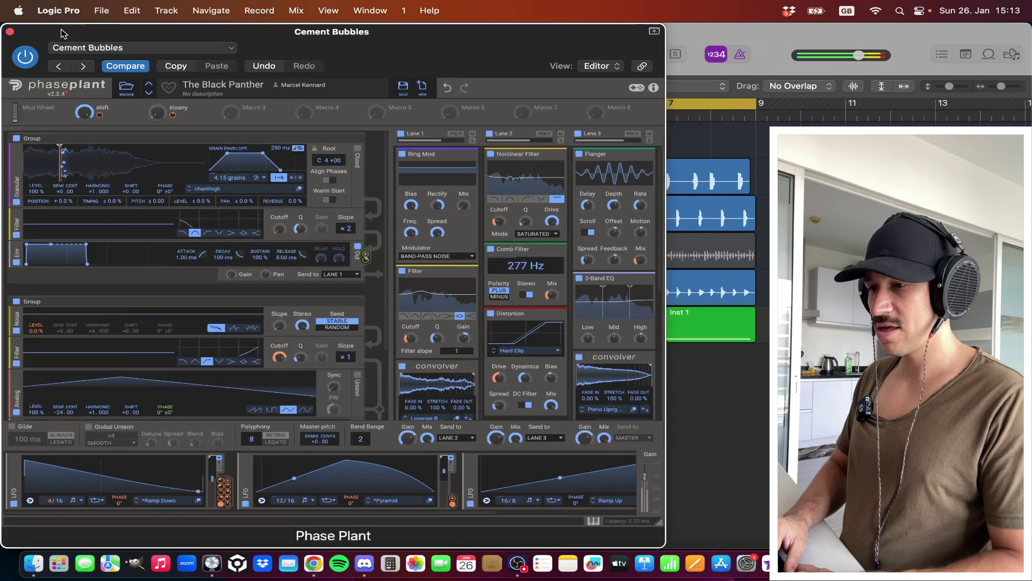
click(10, 31)
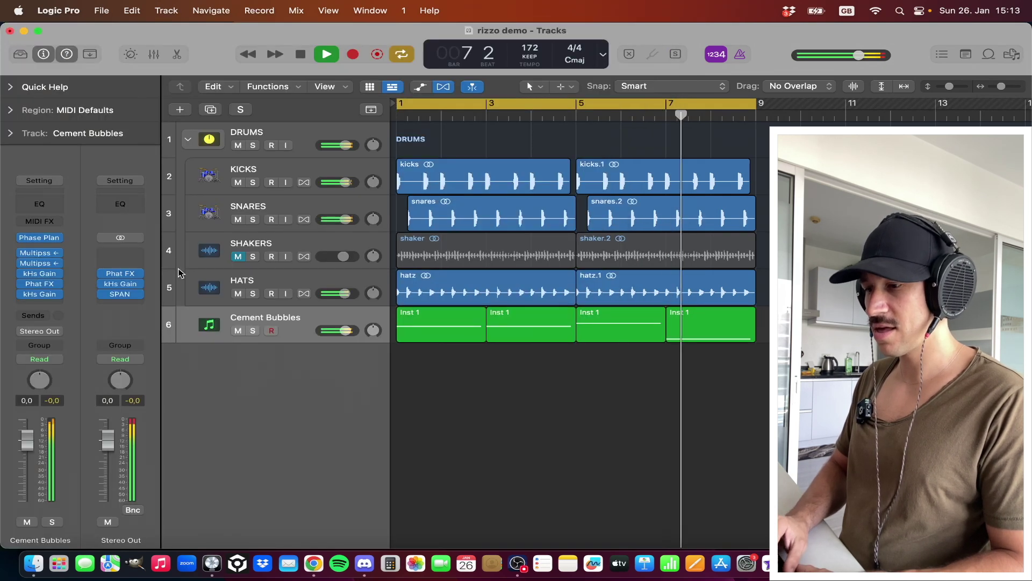
Listen to the Cement Bubbles track soloed with its Phase Plant patch in view, and end with the track unsoloed and playback stopped.
click(254, 332)
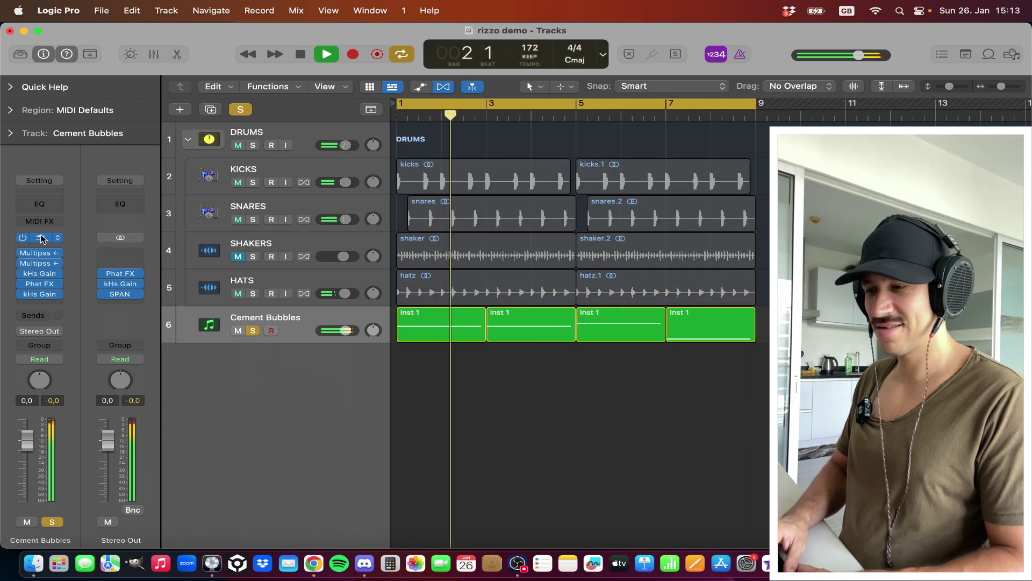
click(42, 239)
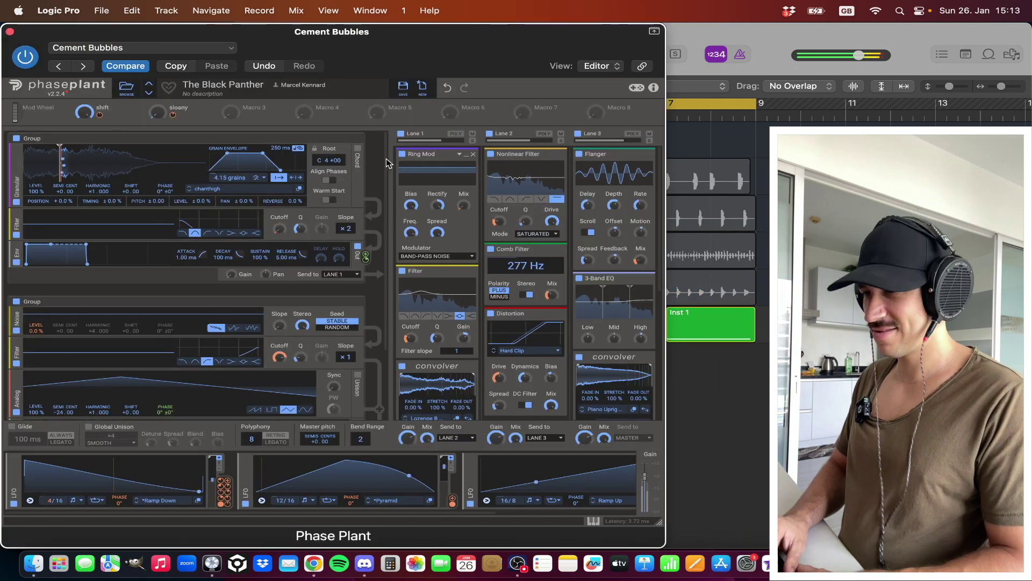
key(super+w)
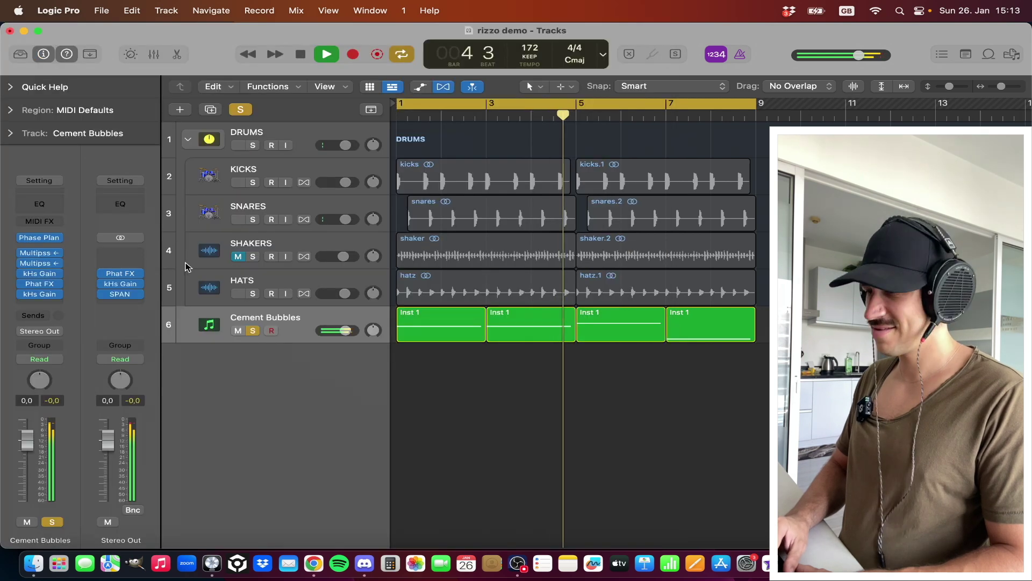
click(254, 330)
key(space)
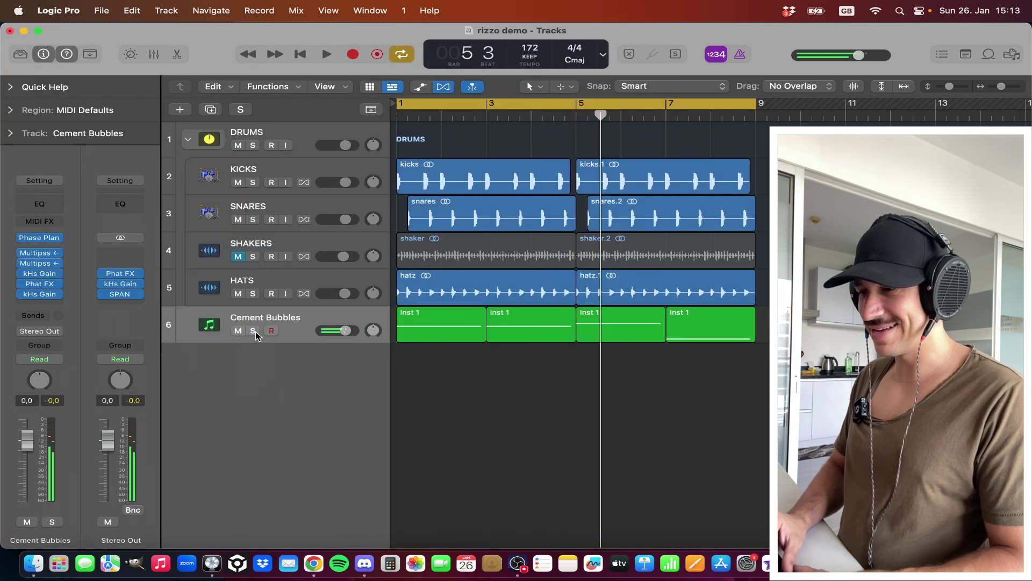
Play the full mix briefly and bypass both Multipass effects on the Cement Bubbles track.
mouse_move(41, 239)
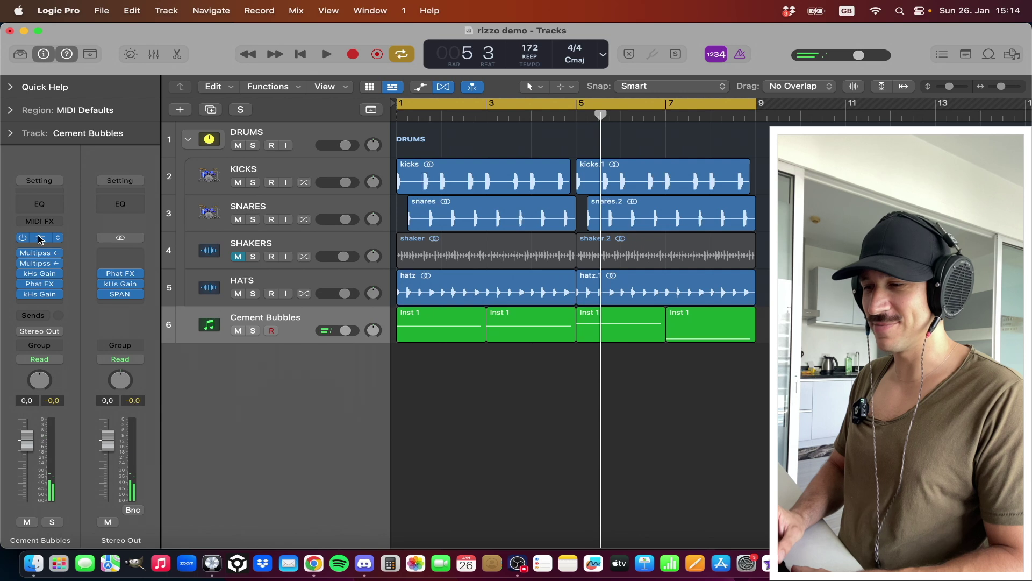
key(space)
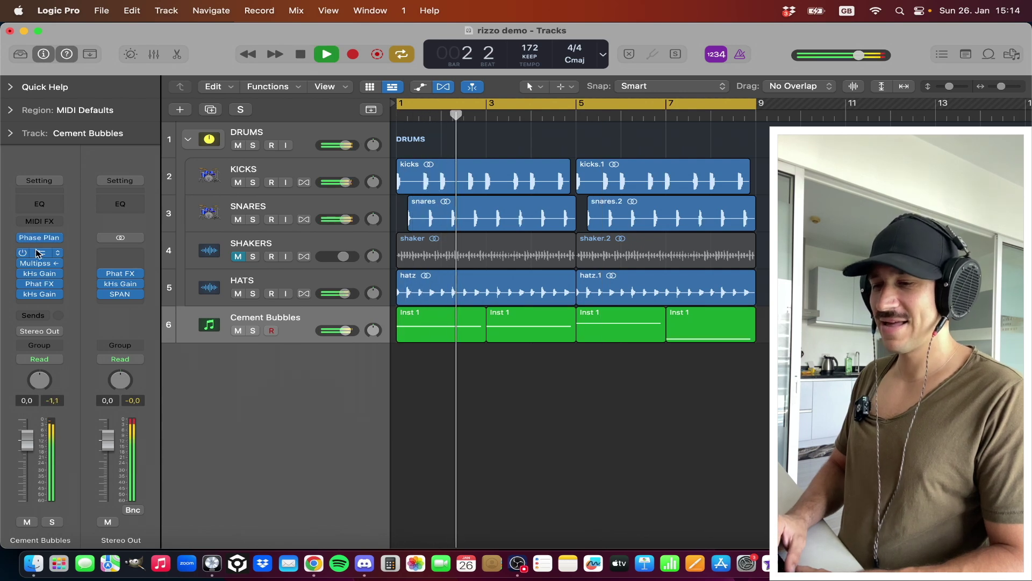
key(space)
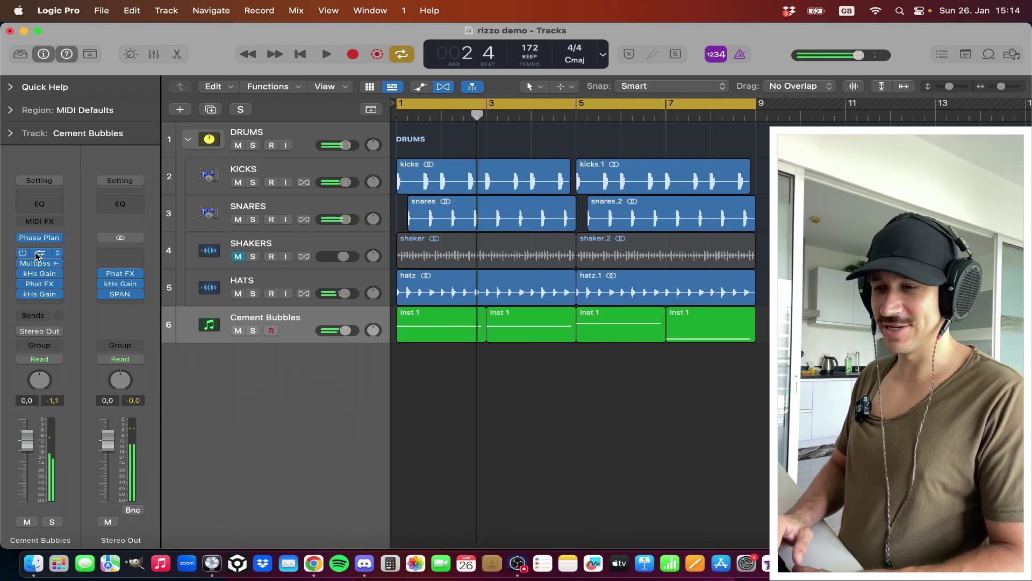
drag(23, 252, 26, 268)
Solo the Cement Bubbles track and disable effect lanes 1, 2 and 3 of its Phase Plant patch during playback.
click(253, 332)
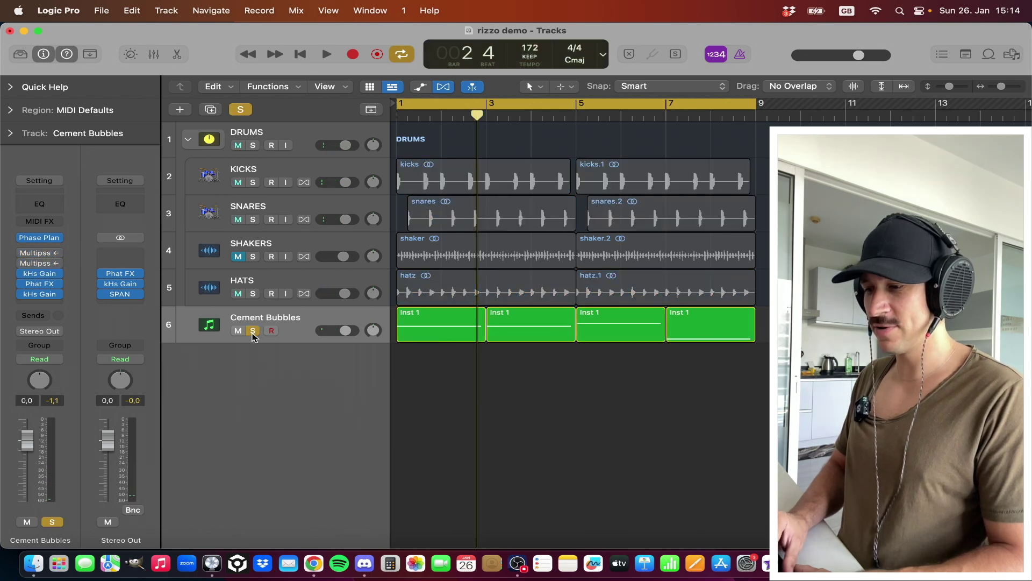
click(39, 237)
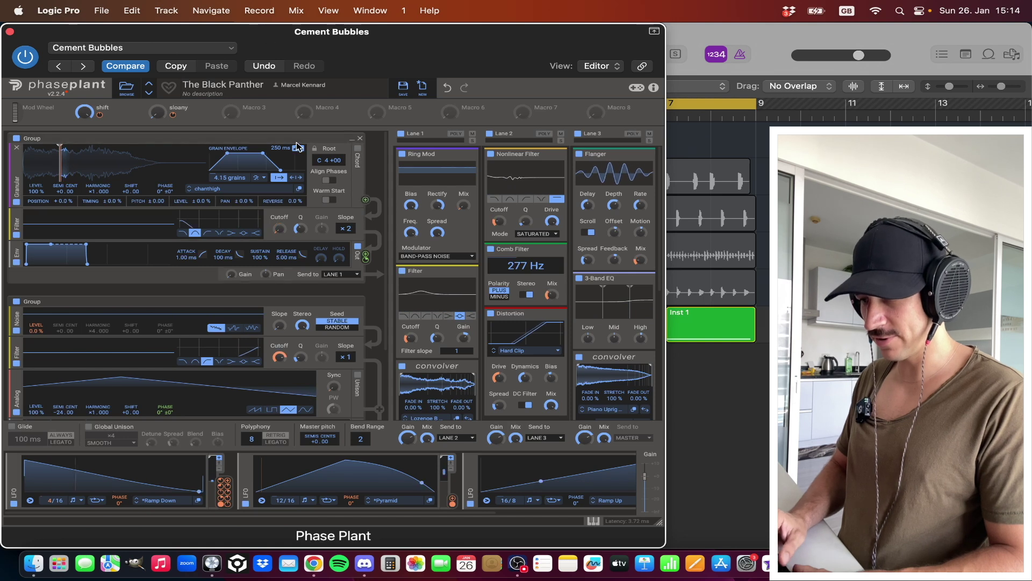
key(space)
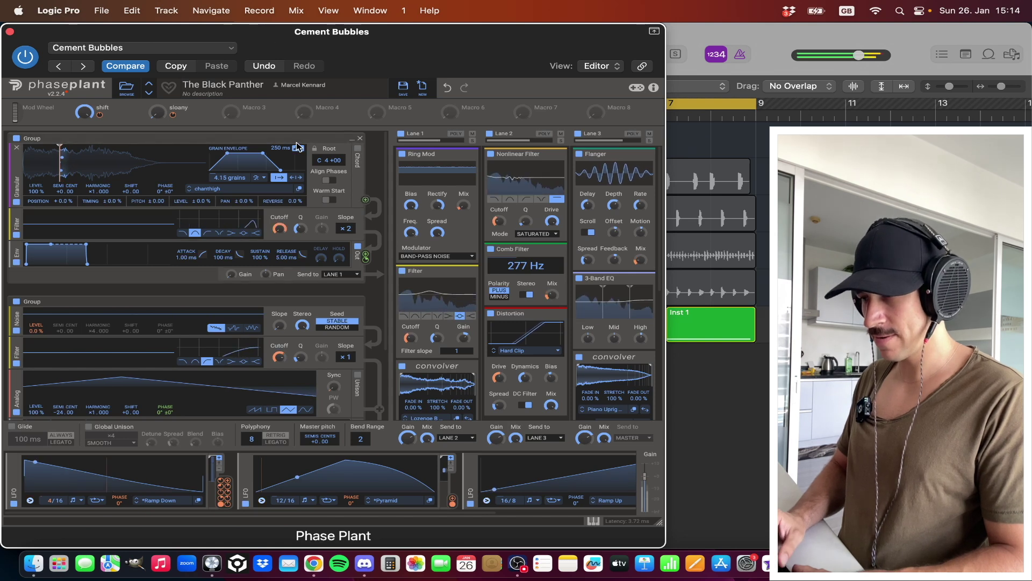
click(578, 134)
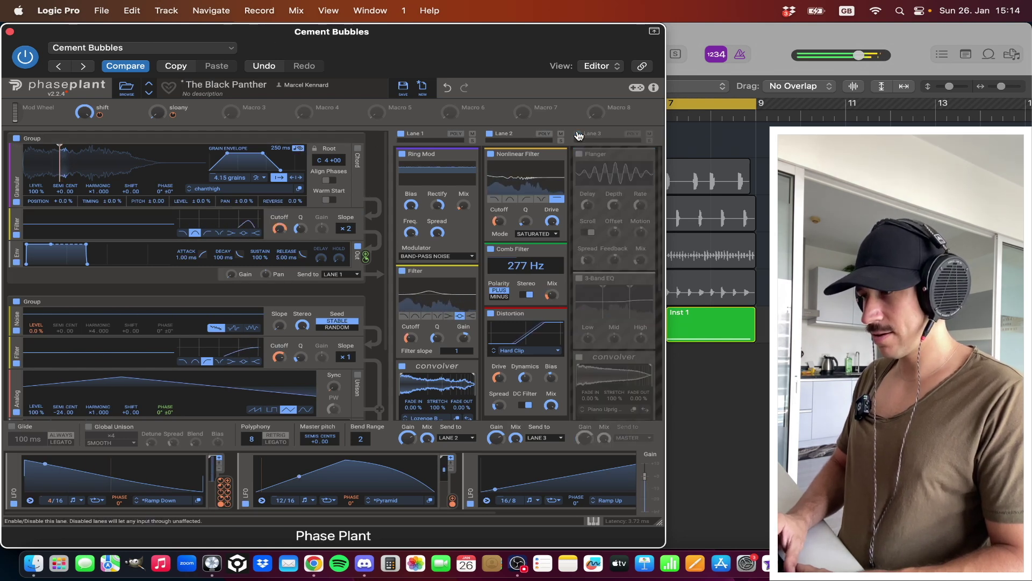
click(490, 133)
click(401, 133)
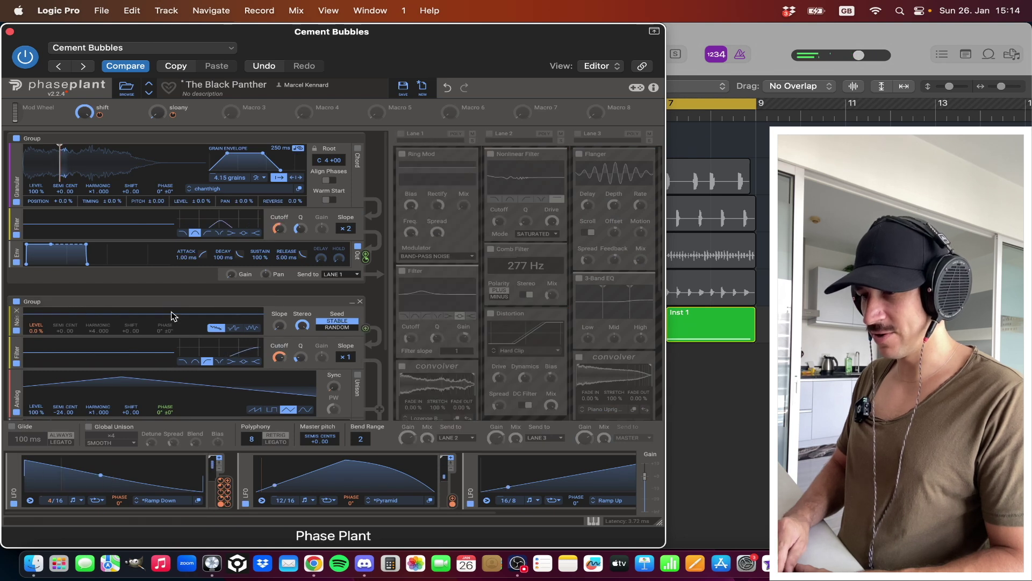
Disable the second generator group, which holds the noise, filter and Analog modules, so only the granular group stays on.
scroll(171, 302, down, 5)
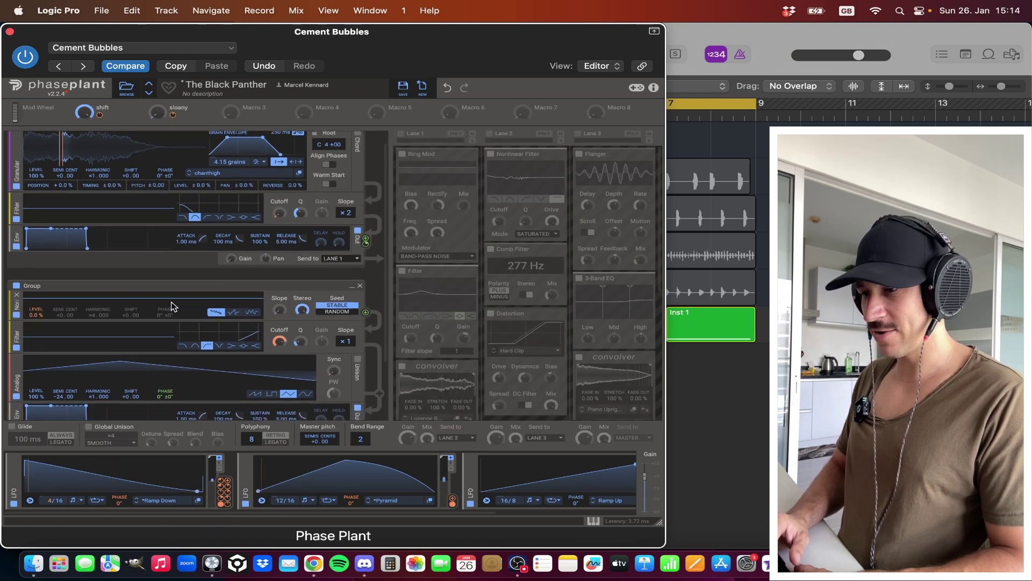
scroll(171, 305, up, 5)
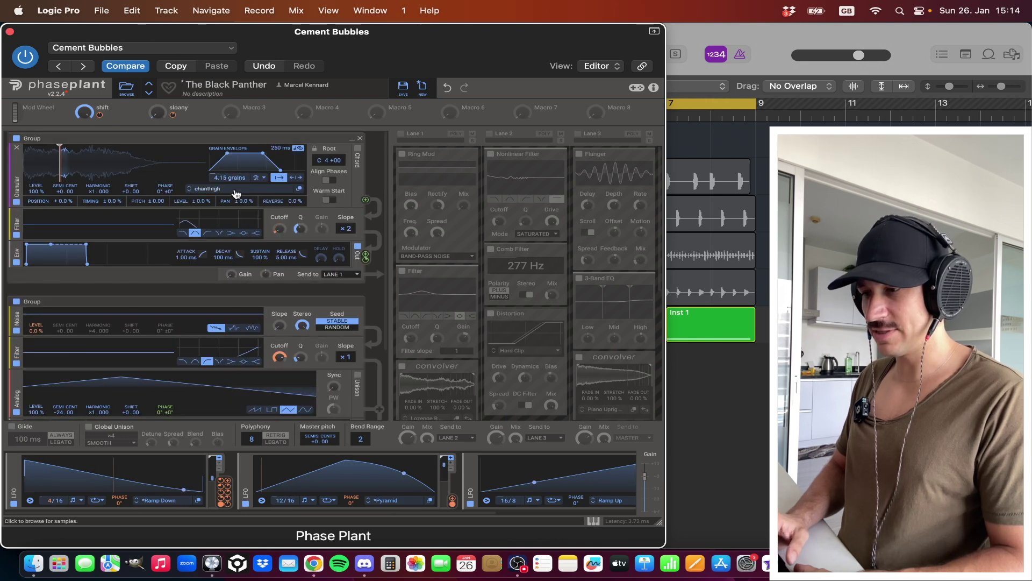
click(16, 302)
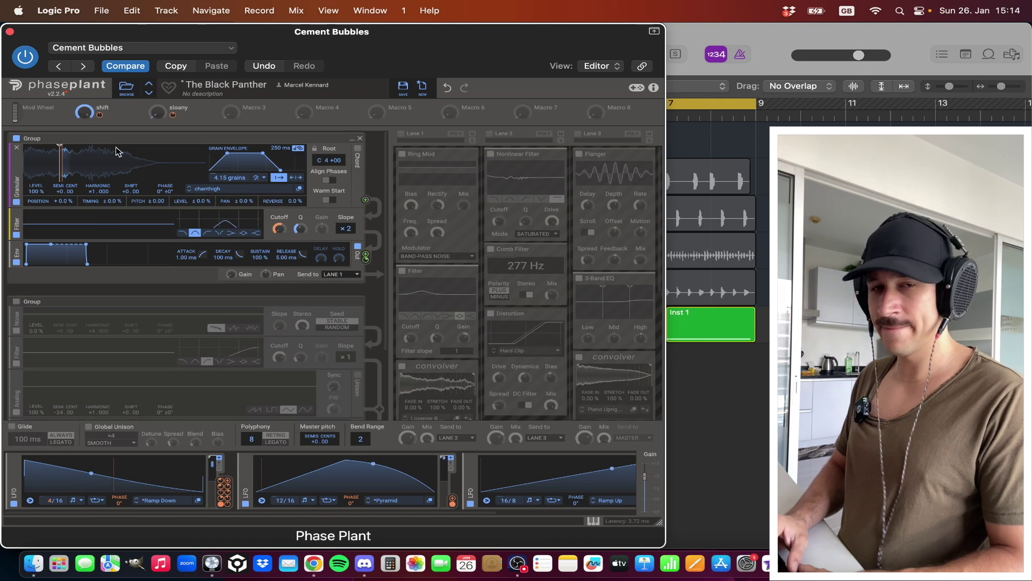
Look through the Grainstorms sample folder for the Granular generator and leave the chanthigh sample loaded.
click(228, 192)
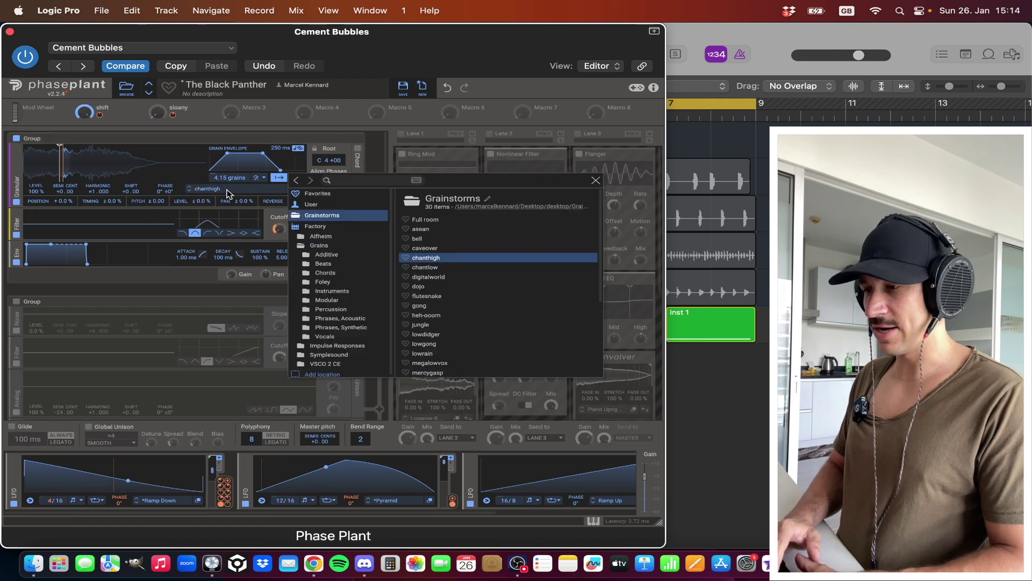
scroll(326, 312, down, 1)
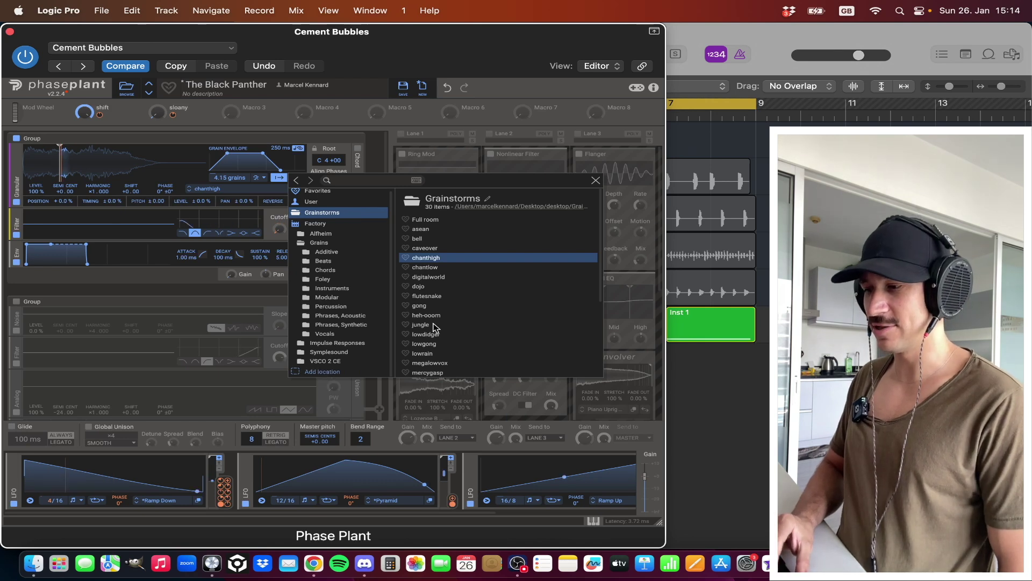
scroll(458, 269, down, 5)
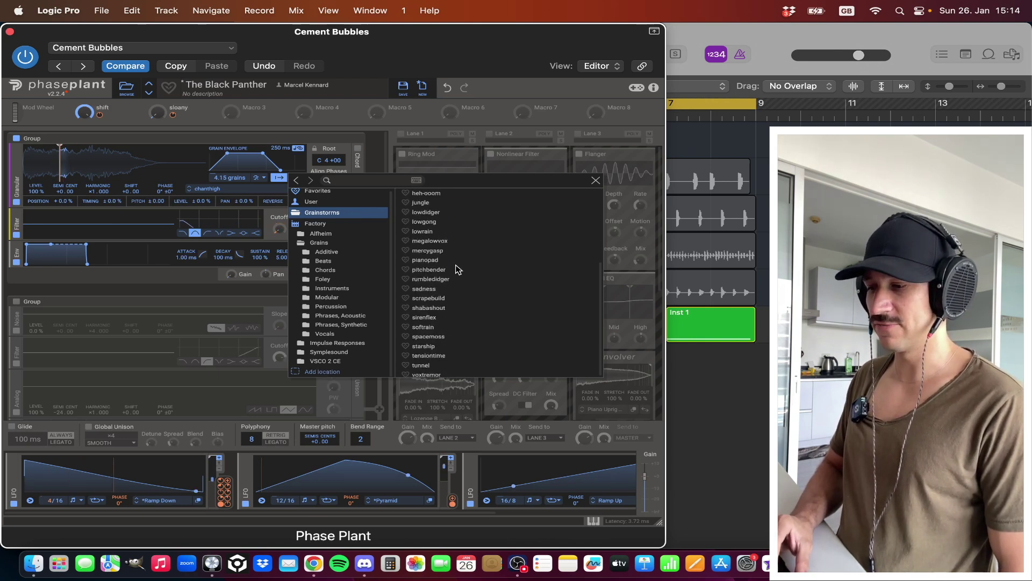
scroll(457, 269, up, 5)
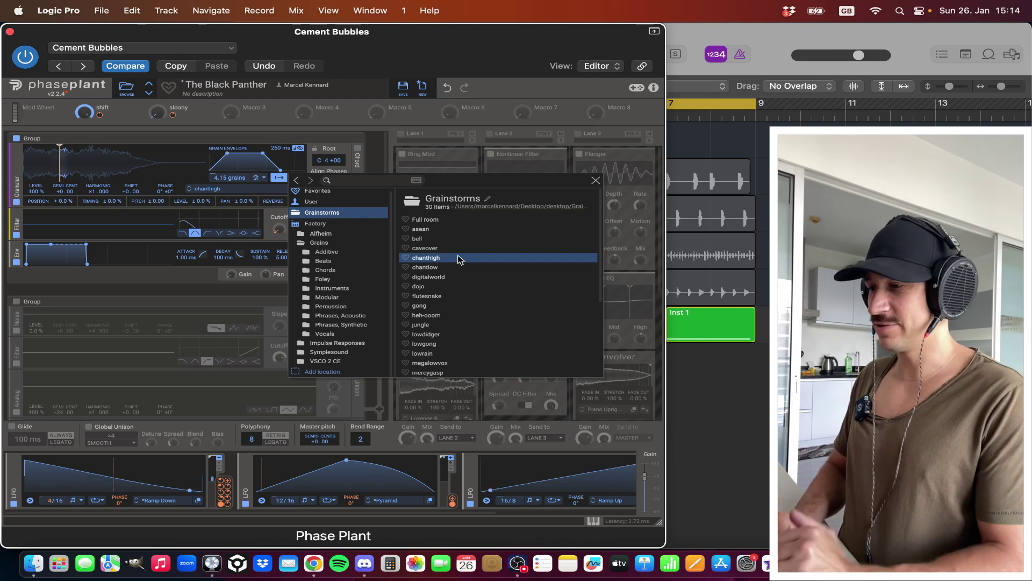
click(596, 180)
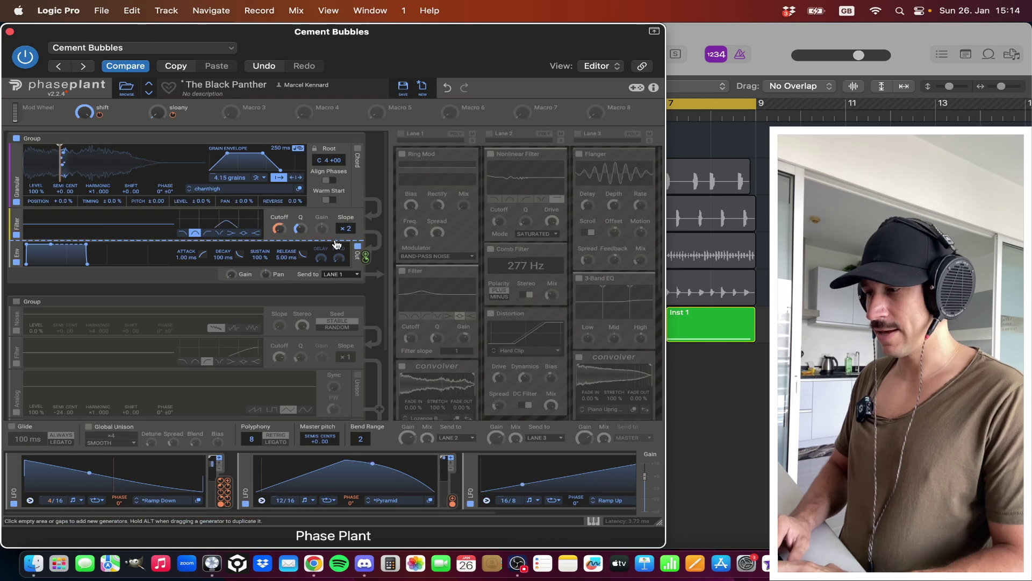
click(744, 372)
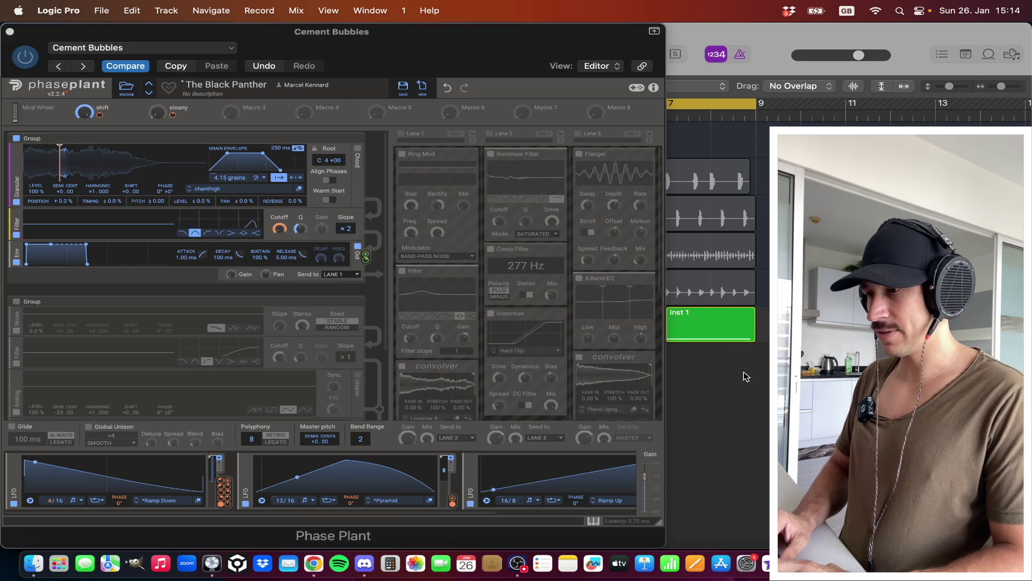
Adjust the granular group's output gain and disable the Pyramid and Ramp Up LFOs.
click(230, 275)
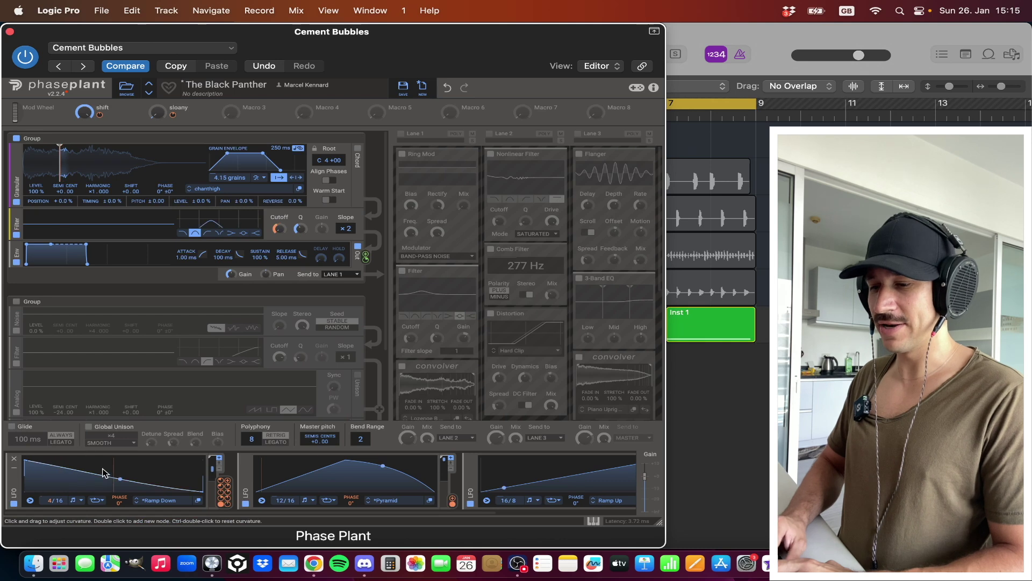
click(246, 504)
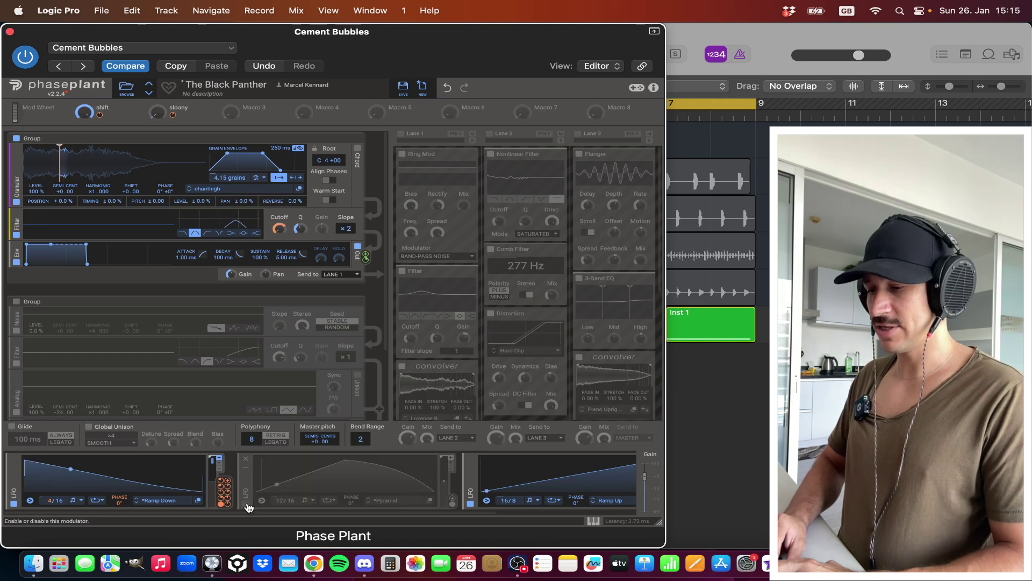
click(471, 504)
mouse_move(225, 499)
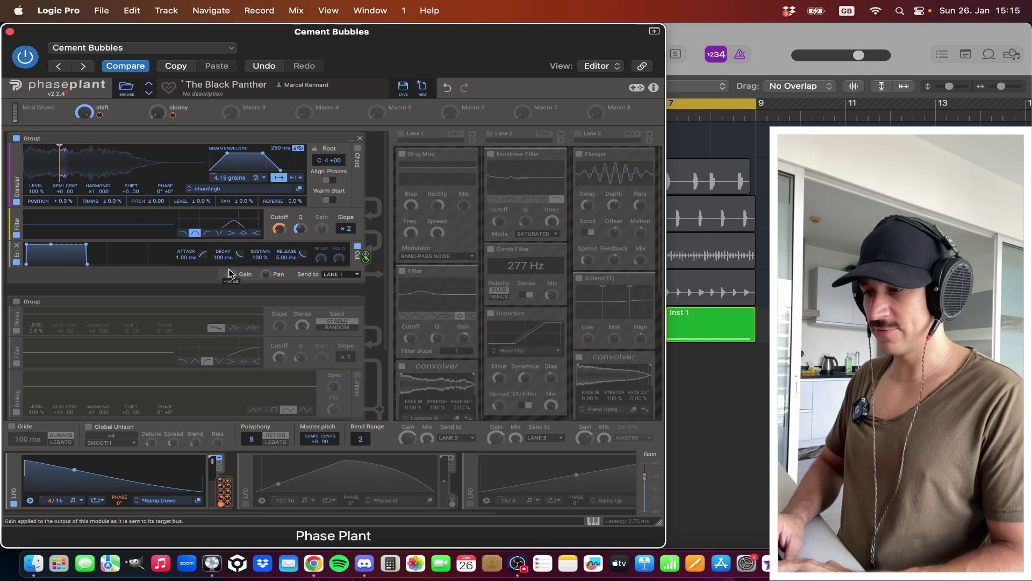
Enable the second generator group with its noise and filter modules switched off, and inspect its Analog oscillator down to the phase setting.
click(16, 302)
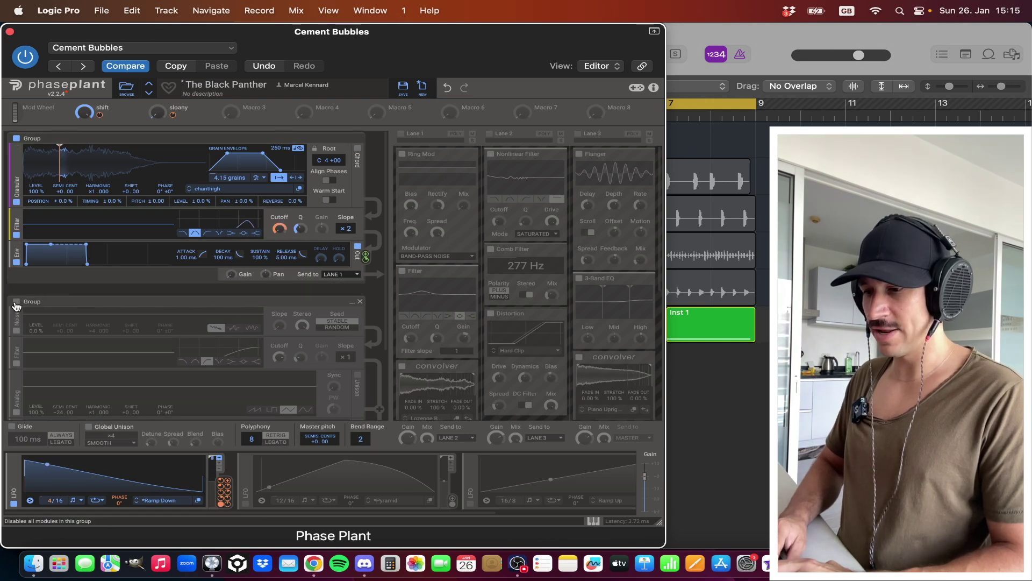
click(16, 331)
click(16, 363)
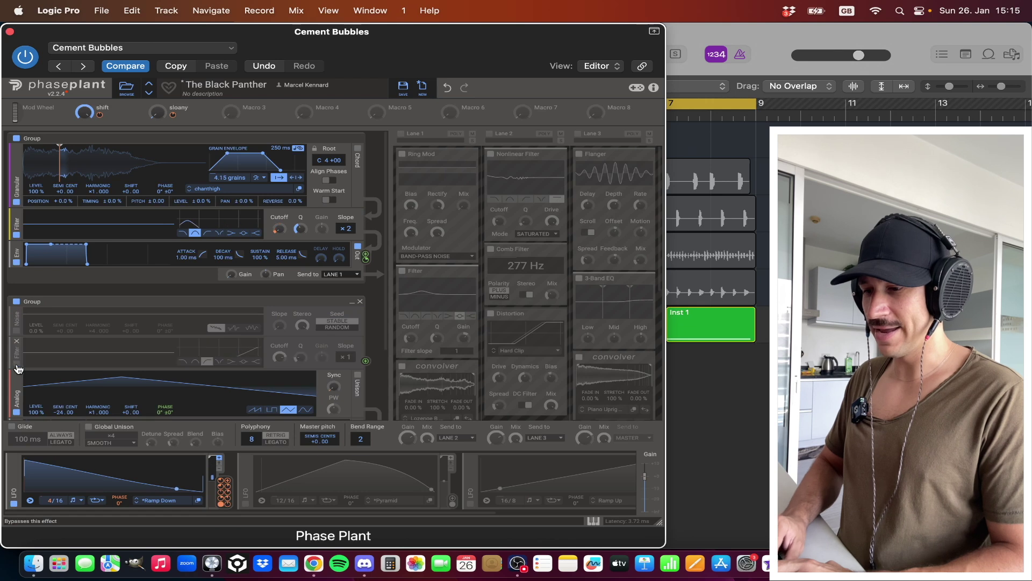
scroll(99, 345, down, 1)
scroll(99, 345, down, 1)
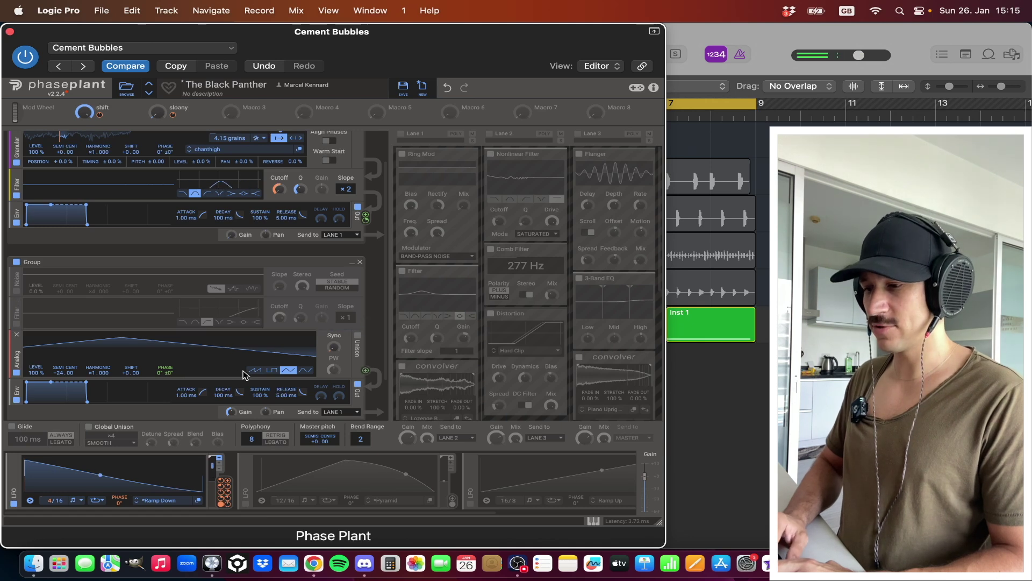
scroll(275, 378, down, 1)
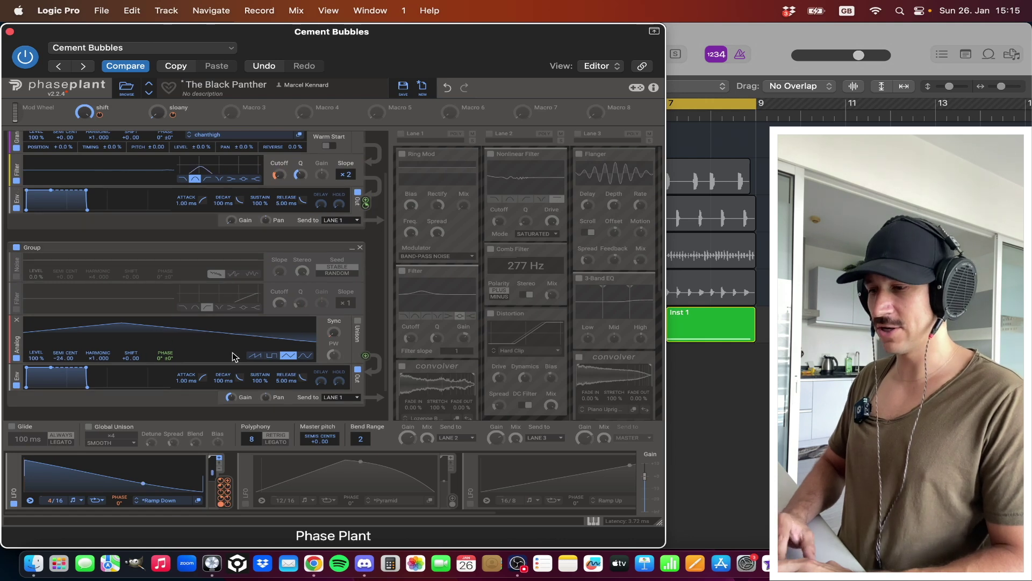
click(164, 356)
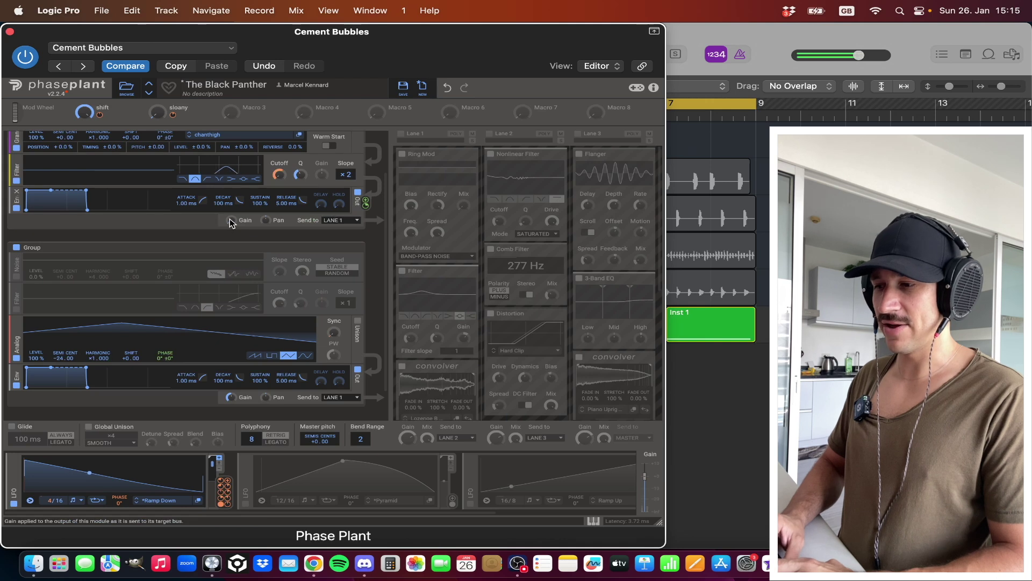
Enable the Ramp Up LFO and look over the LFO row and the modules in both generator groups.
scroll(230, 222, up, 3)
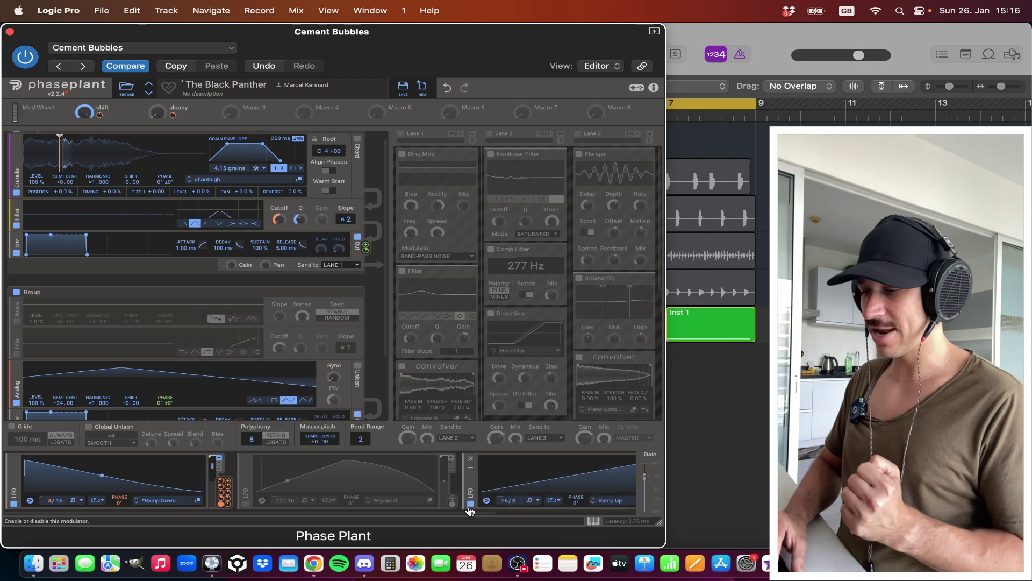
scroll(511, 489, right, 1)
scroll(510, 489, left, 1)
scroll(511, 489, right, 1)
scroll(511, 488, left, 1)
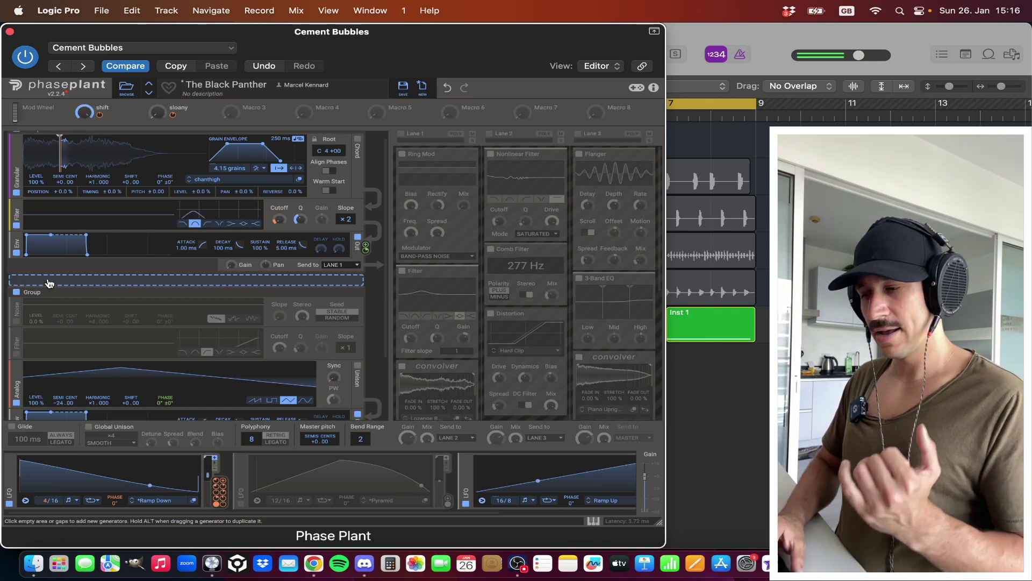
scroll(84, 293, down, 1)
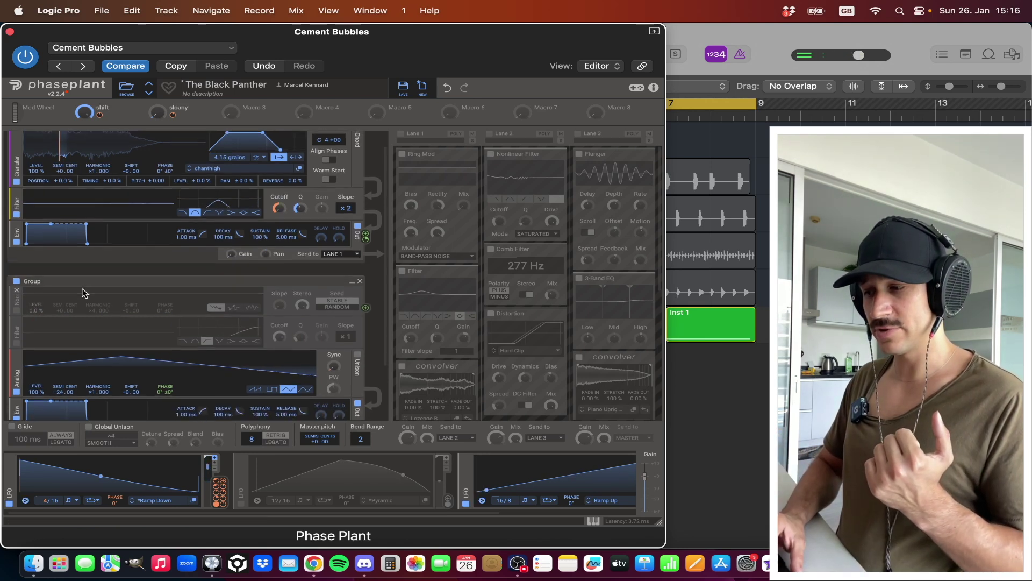
scroll(83, 293, down, 3)
scroll(83, 293, up, 1)
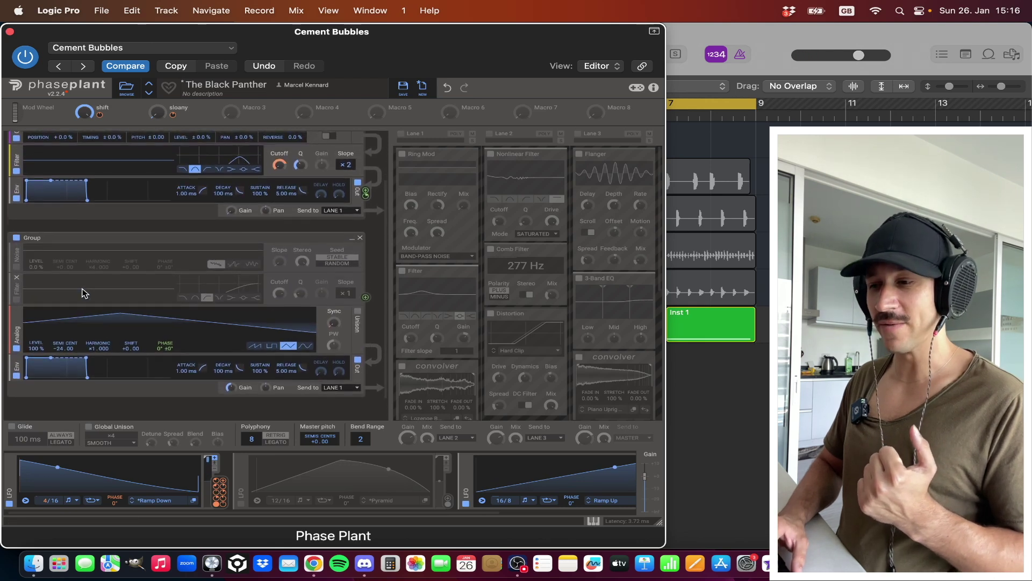
scroll(84, 293, up, 1)
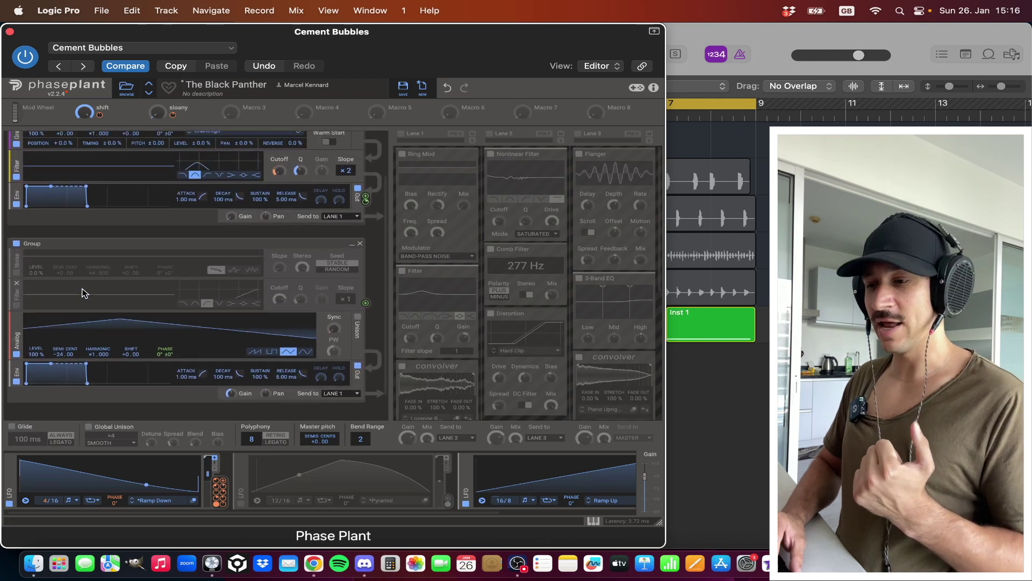
Enable the Noise and Filter modules in the second generator group and inspect the LFO modulation on the noise level and filter cutoff.
click(17, 274)
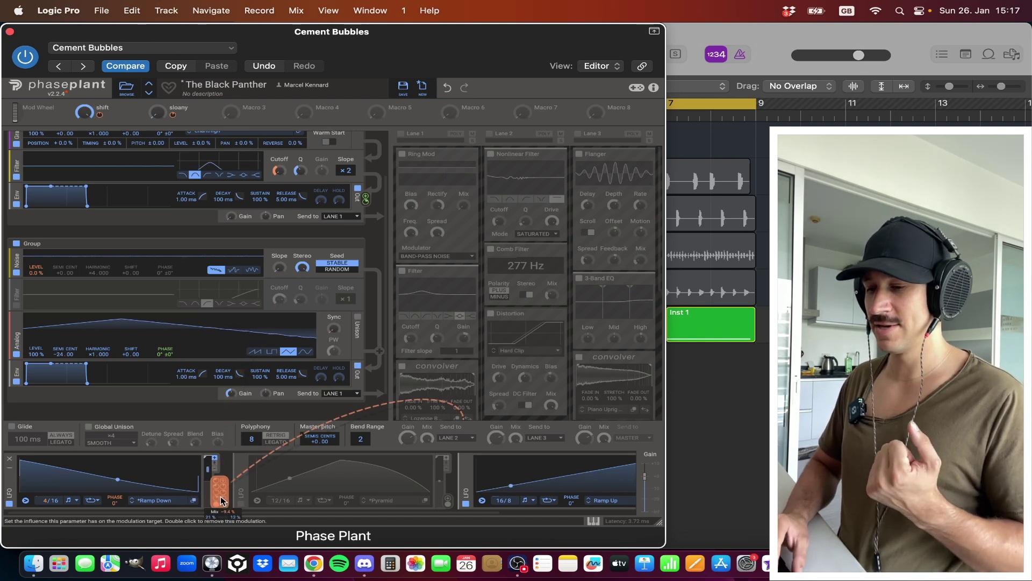
double_click(38, 279)
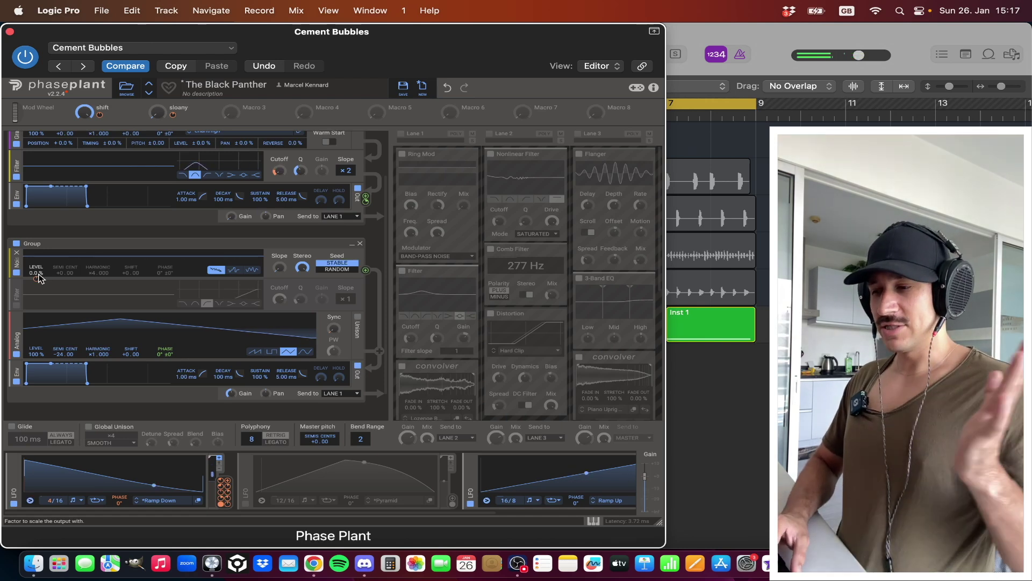
click(17, 306)
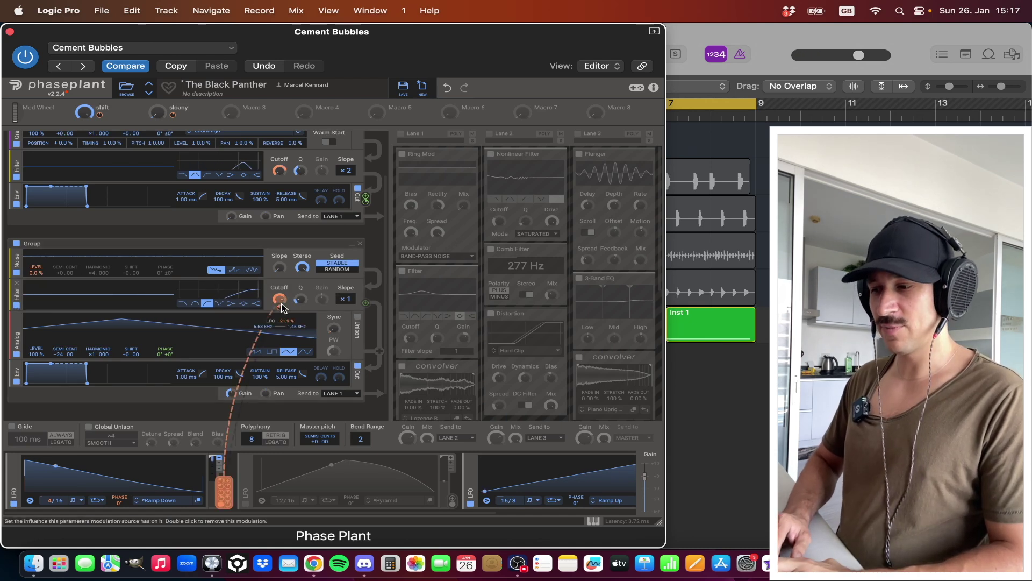
mouse_move(278, 309)
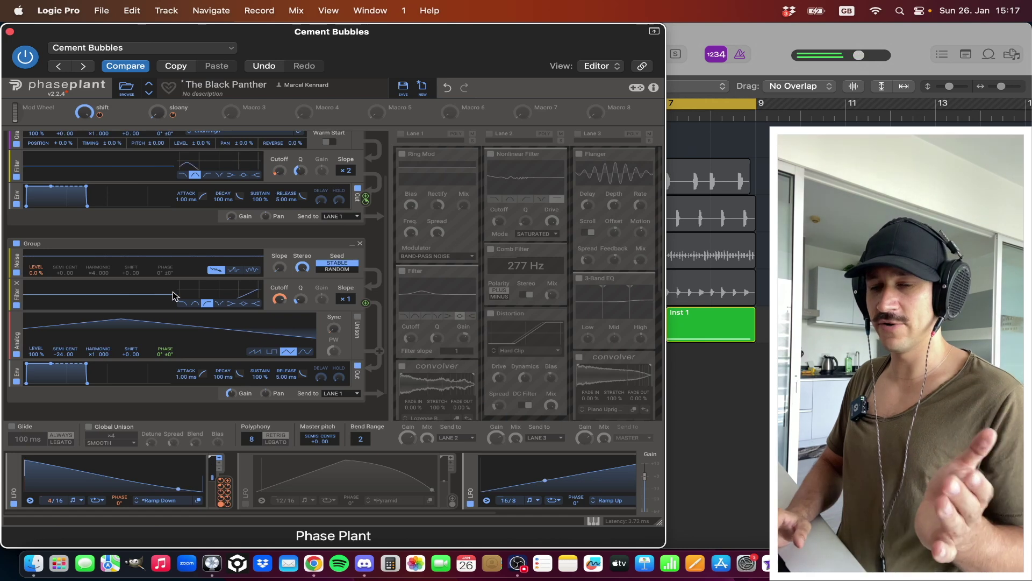
Go over both generator groups and try out the Pyramid LFO by enabling it and disabling it again.
scroll(173, 295, up, 3)
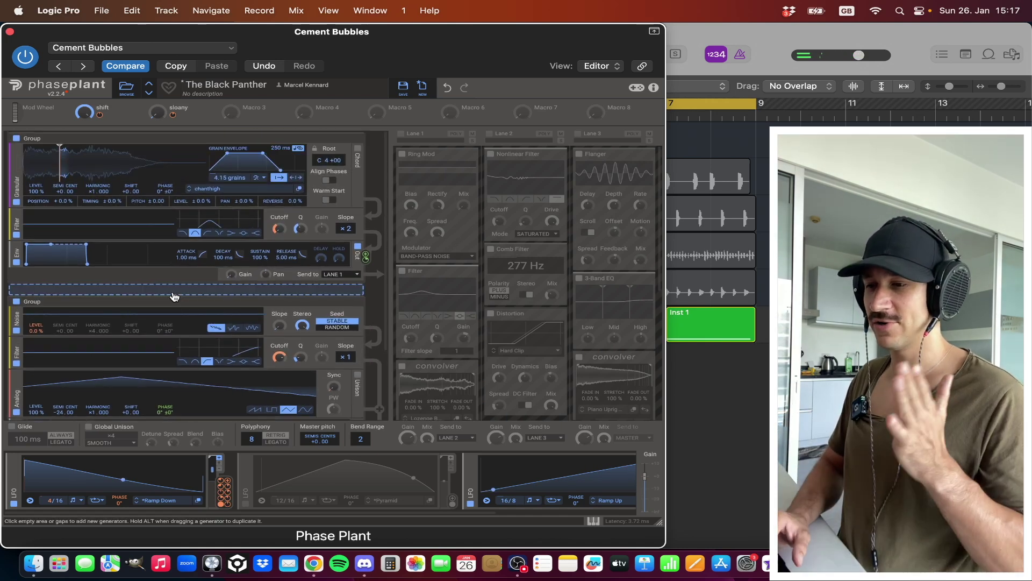
scroll(174, 295, down, 1)
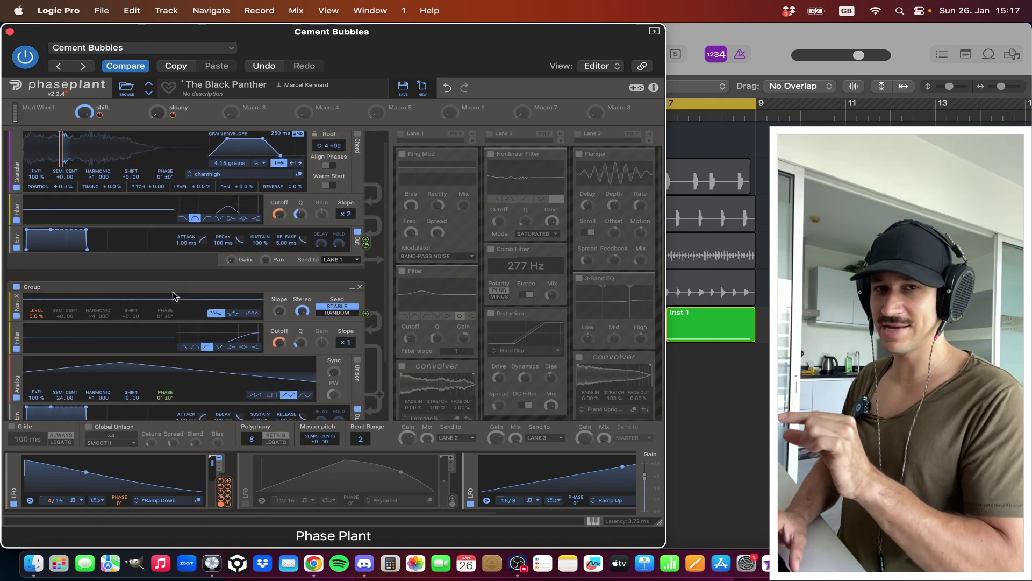
scroll(174, 295, down, 1)
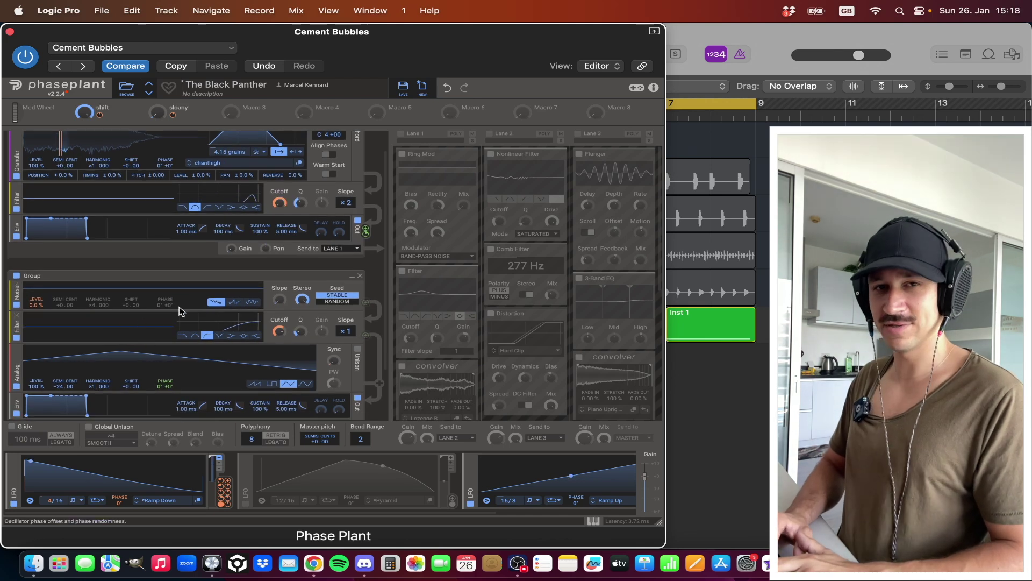
scroll(160, 173, up, 2)
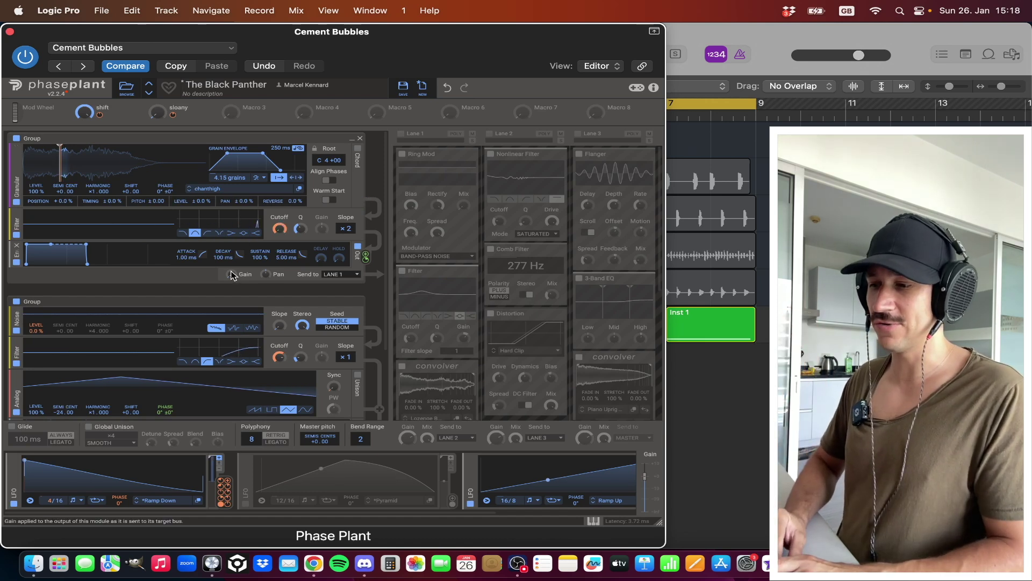
scroll(175, 333, down, 3)
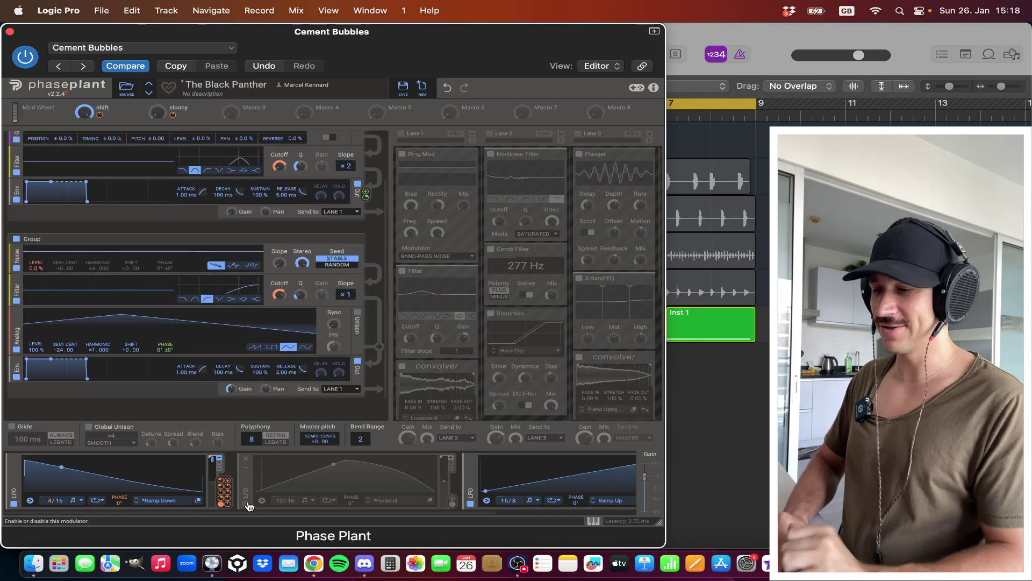
click(247, 504)
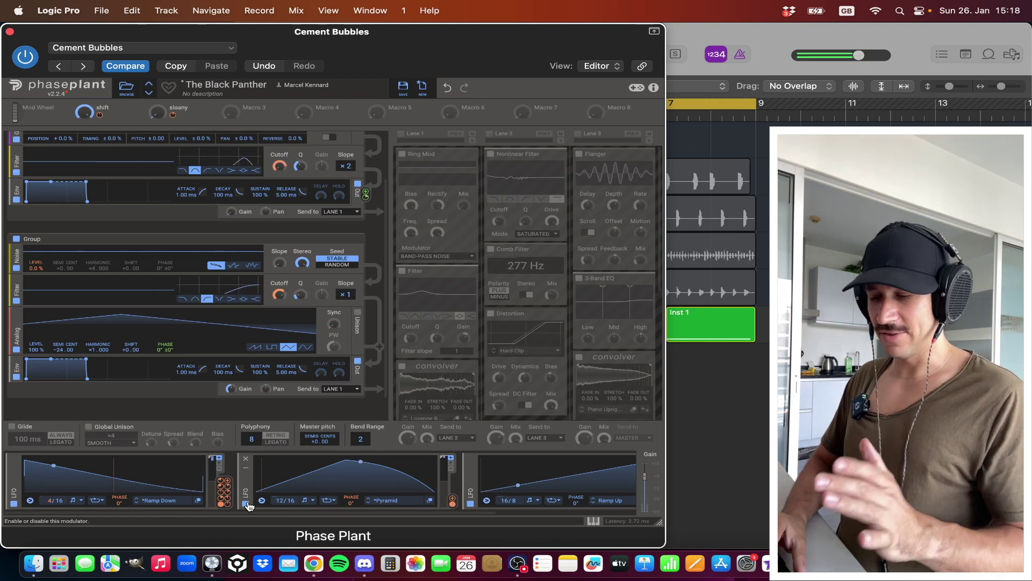
click(247, 504)
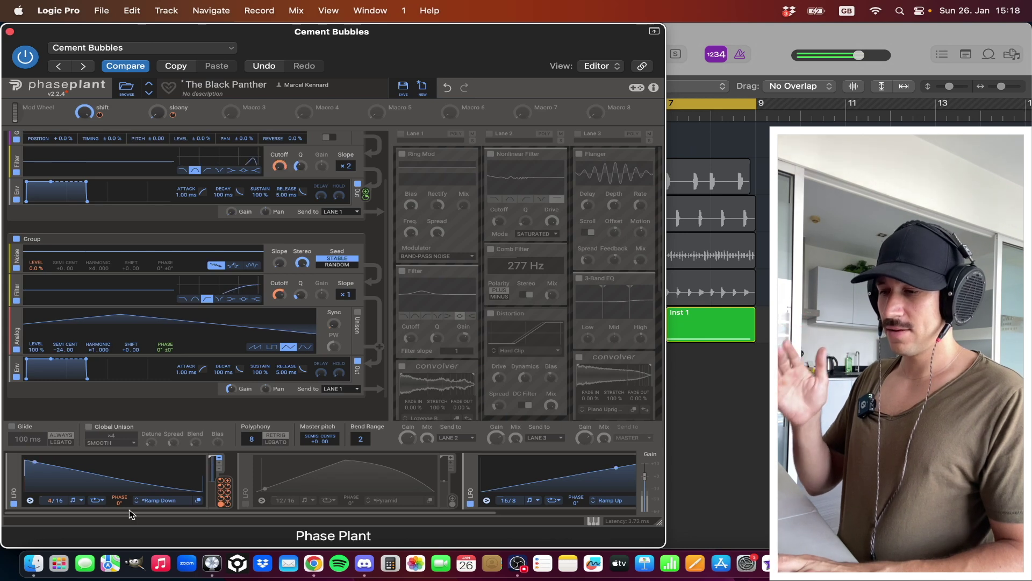
Review the filters and envelopes of both generator groups, down to the second group's filter cutoff modulation.
scroll(152, 347, up, 2)
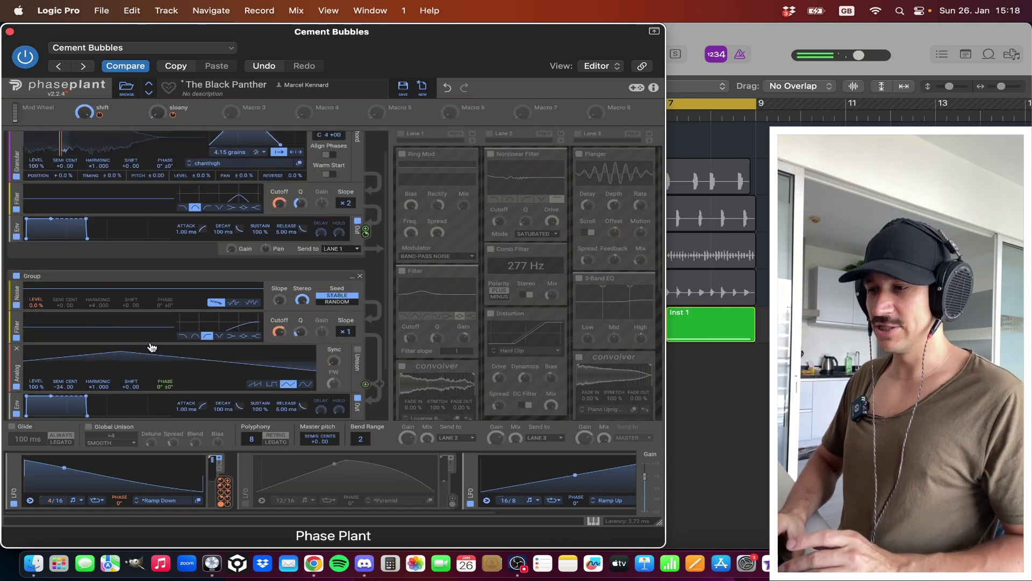
scroll(152, 347, up, 2)
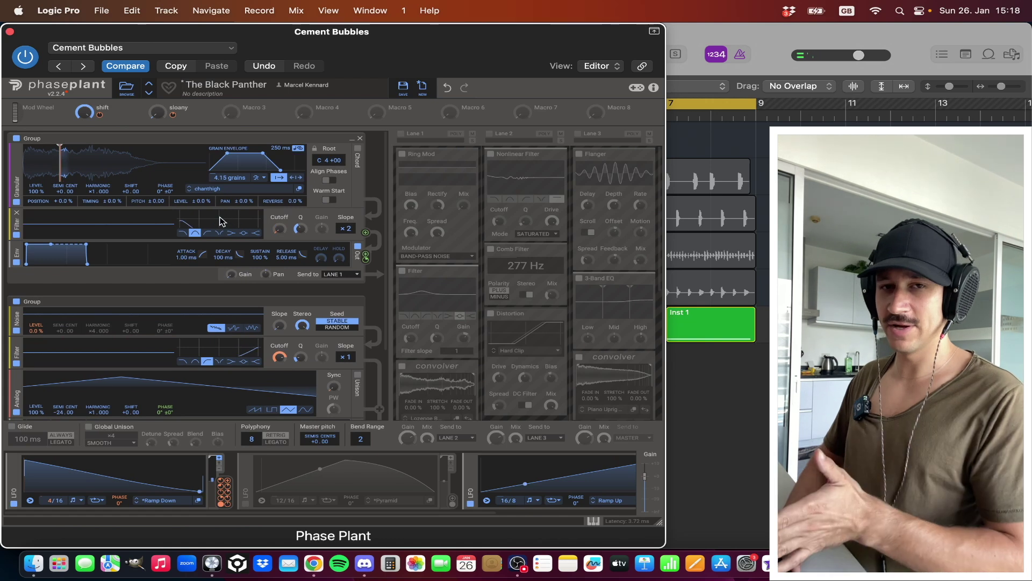
scroll(219, 221, down, 3)
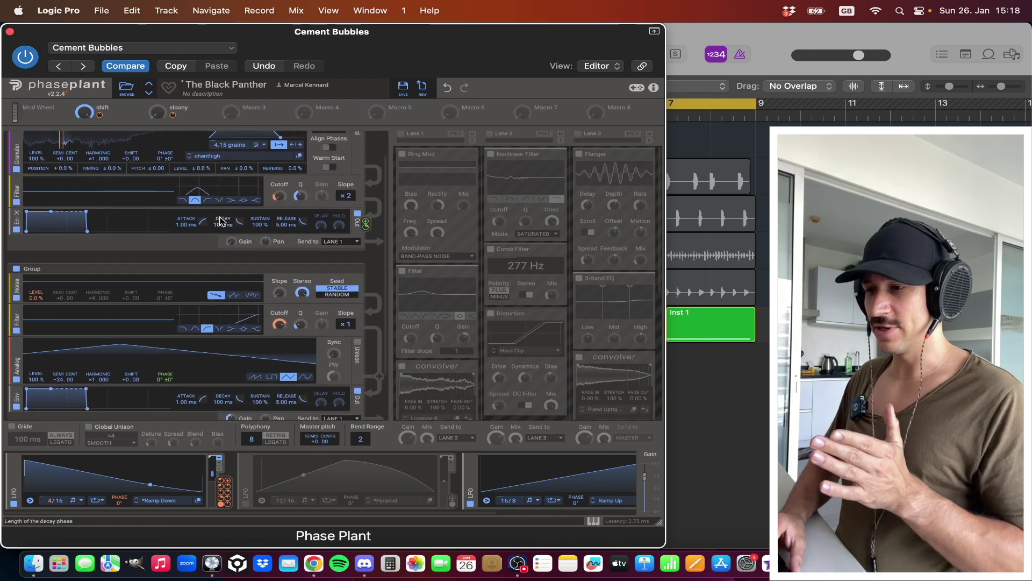
scroll(219, 221, up, 3)
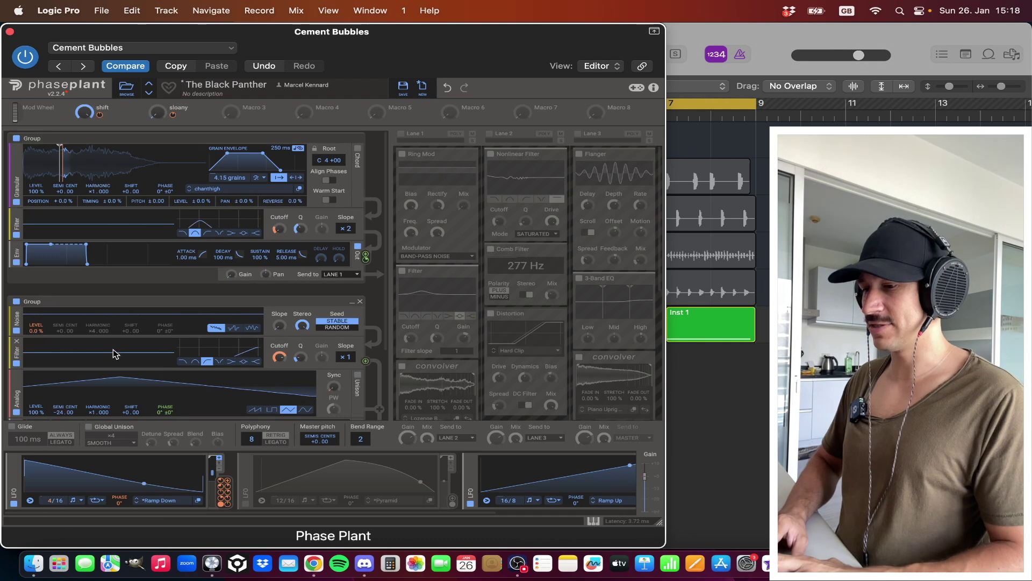
scroll(124, 354, down, 2)
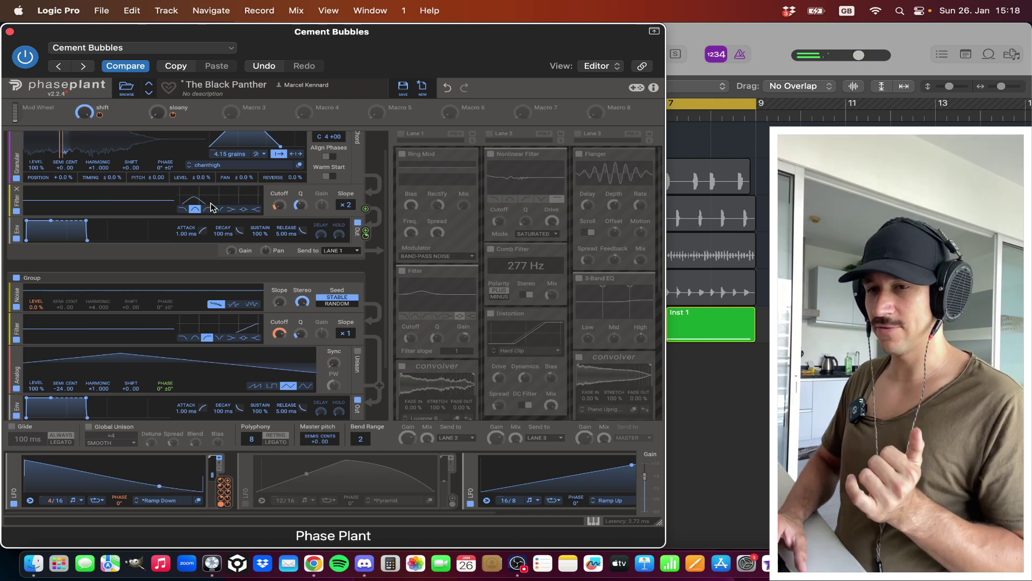
scroll(211, 207, down, 2)
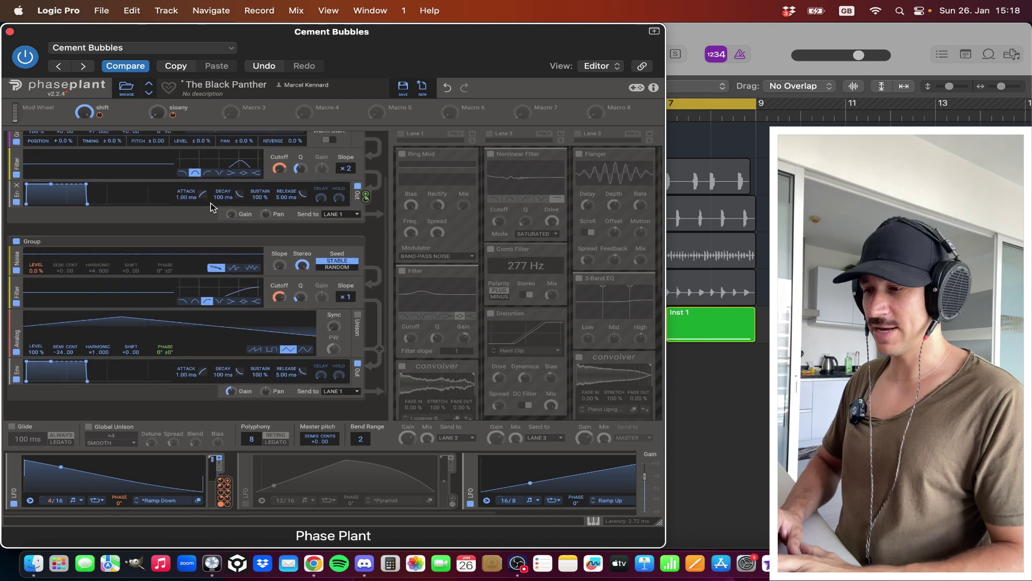
scroll(226, 221, down, 1)
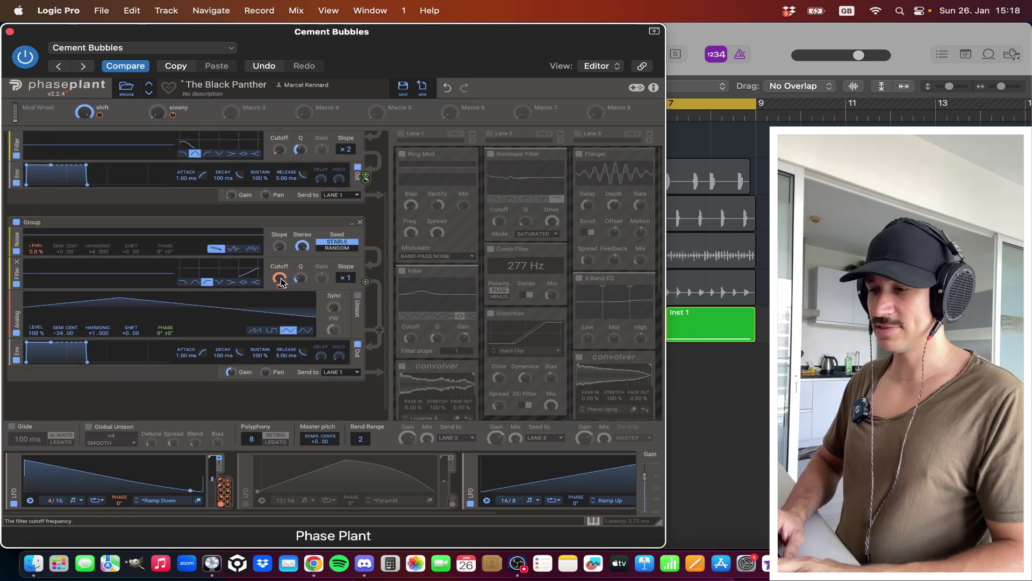
mouse_move(282, 288)
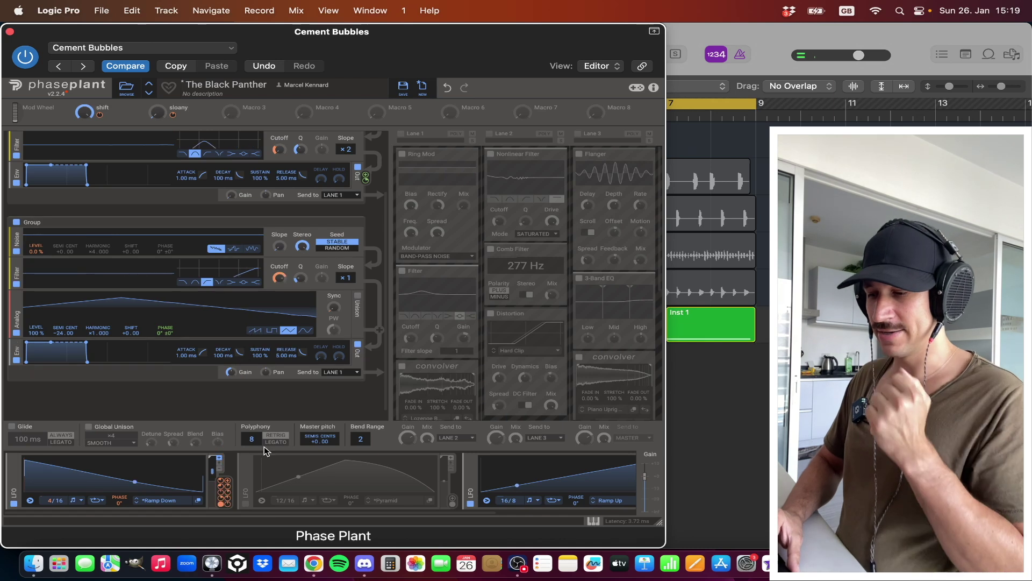
Enable the Pyramid LFO and inspect how it modulates the phase of the Ramp Down LFO.
click(245, 504)
scroll(247, 507, right, 1)
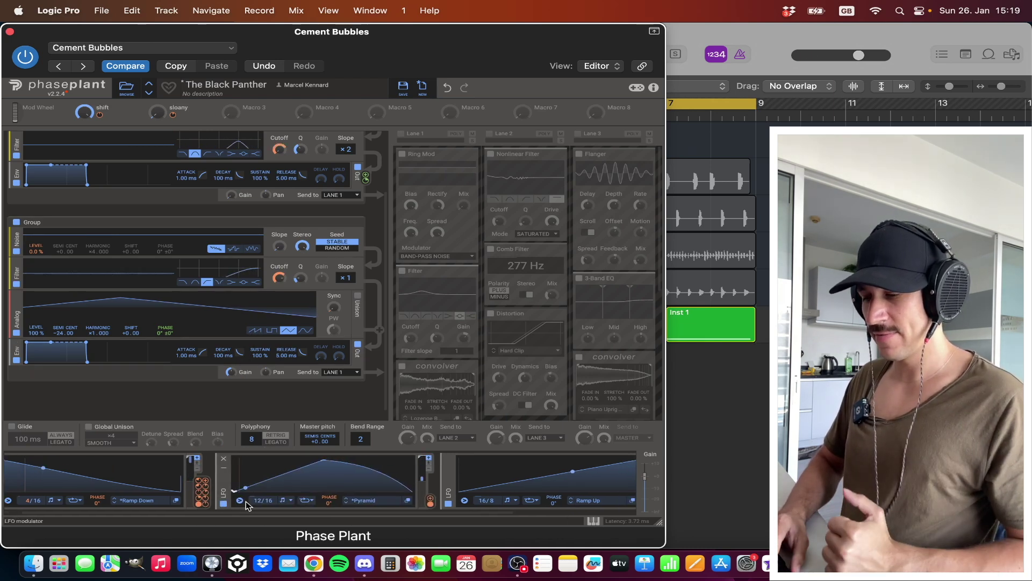
scroll(247, 506, left, 1)
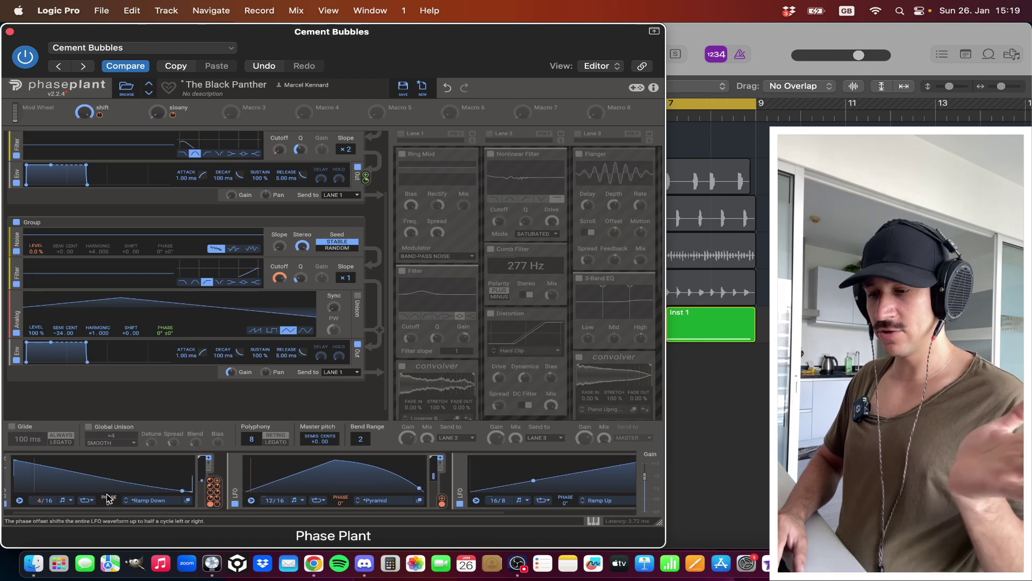
scroll(135, 491, left, 1)
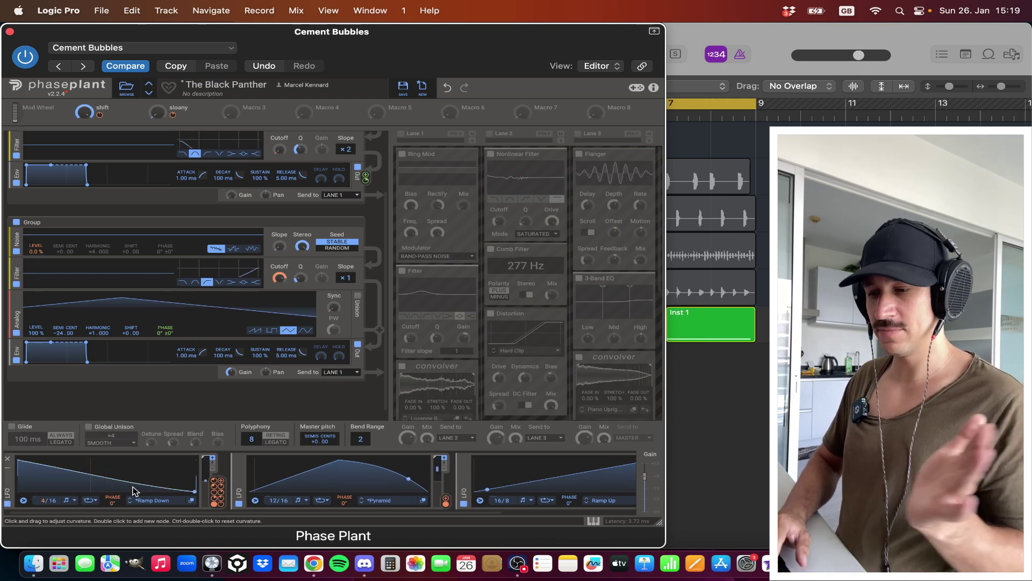
scroll(155, 491, left, 1)
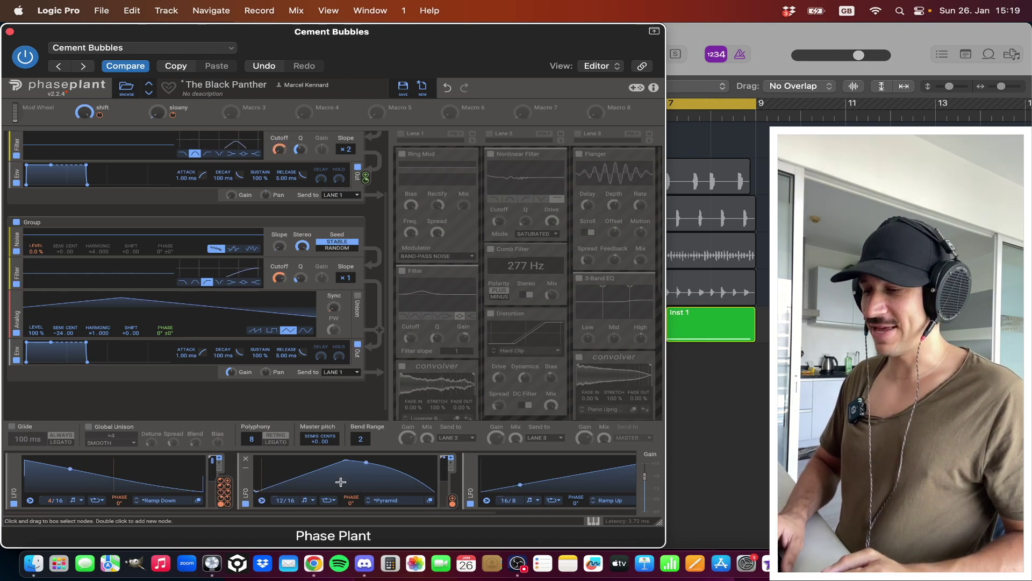
mouse_move(452, 505)
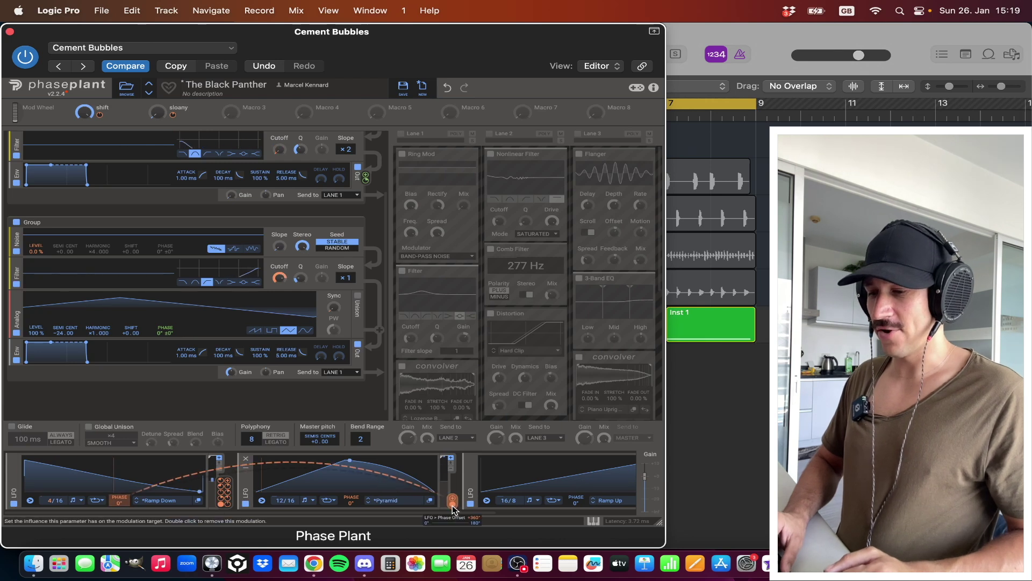
mouse_move(120, 507)
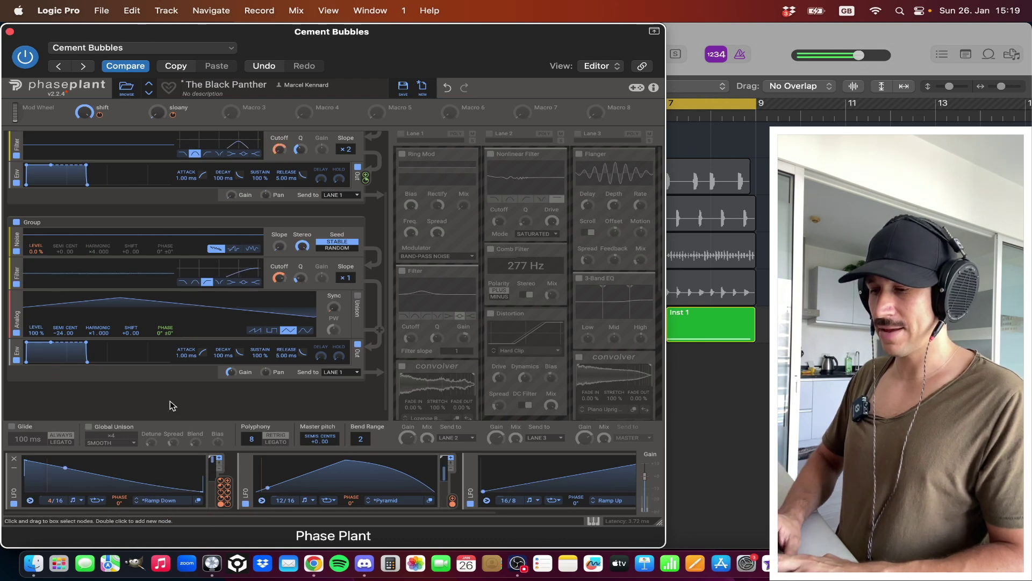
Turn the shift macro down and back up to check how it modulates the Pyramid LFO's phase.
scroll(85, 112, down, 3)
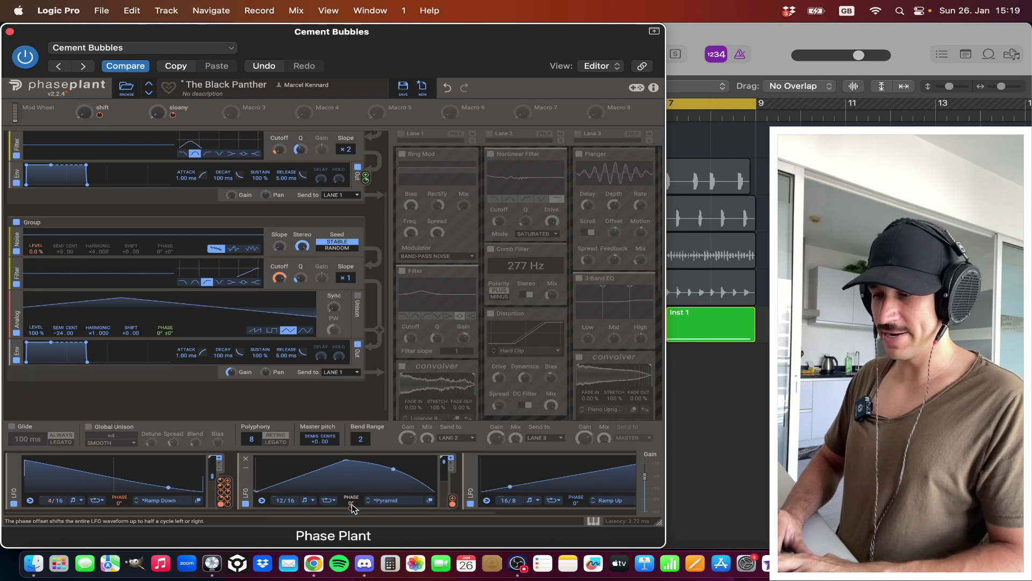
mouse_move(352, 505)
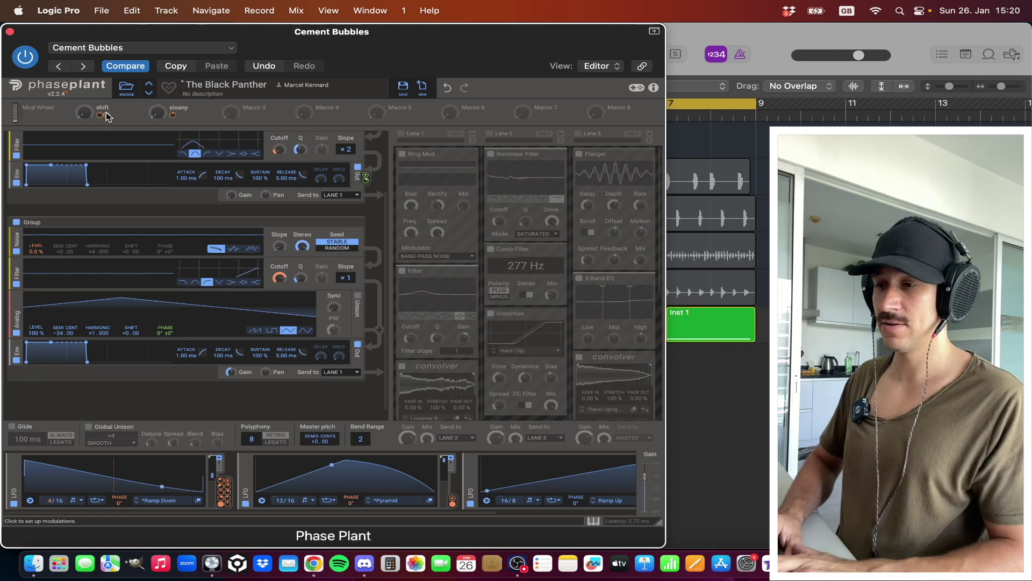
drag(86, 113, 87, 114)
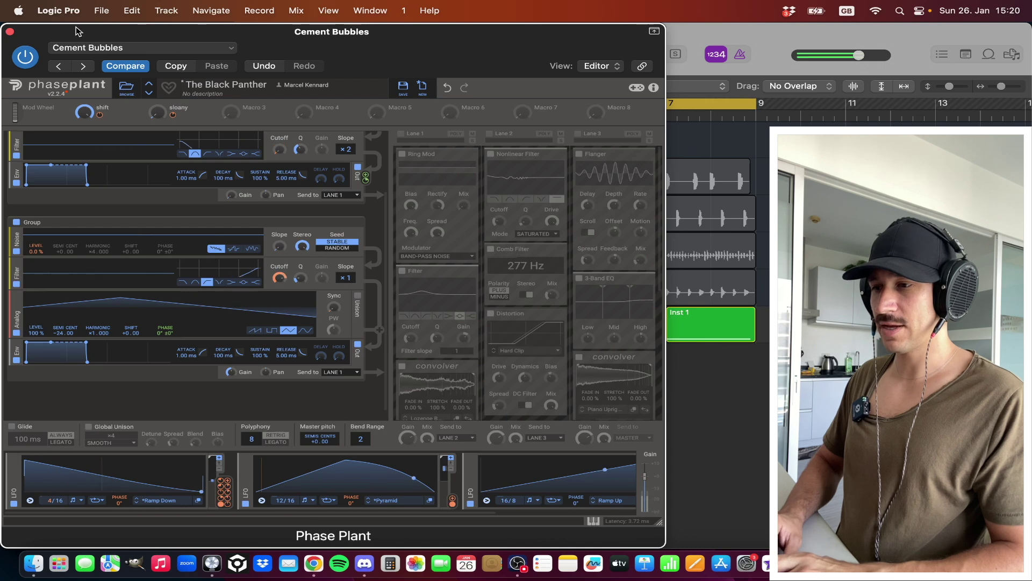
Close the Phase Plant window, turn off solo on the Cement Bubbles track and play the loop with the drums.
click(10, 32)
click(252, 331)
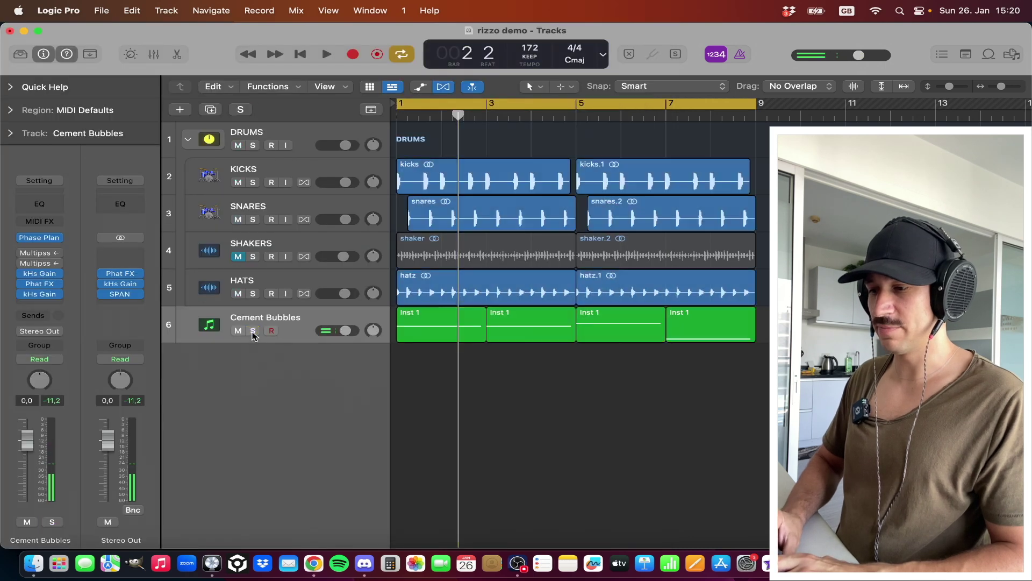
key(space)
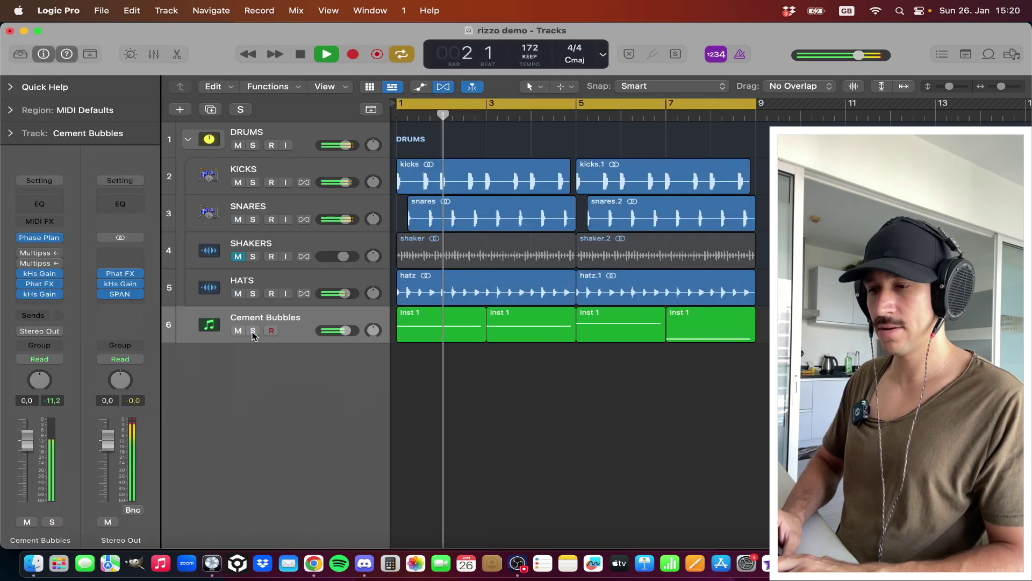
Solo the Cement Bubbles track, stop playback and reopen its Phase Plant window.
click(253, 331)
key(space)
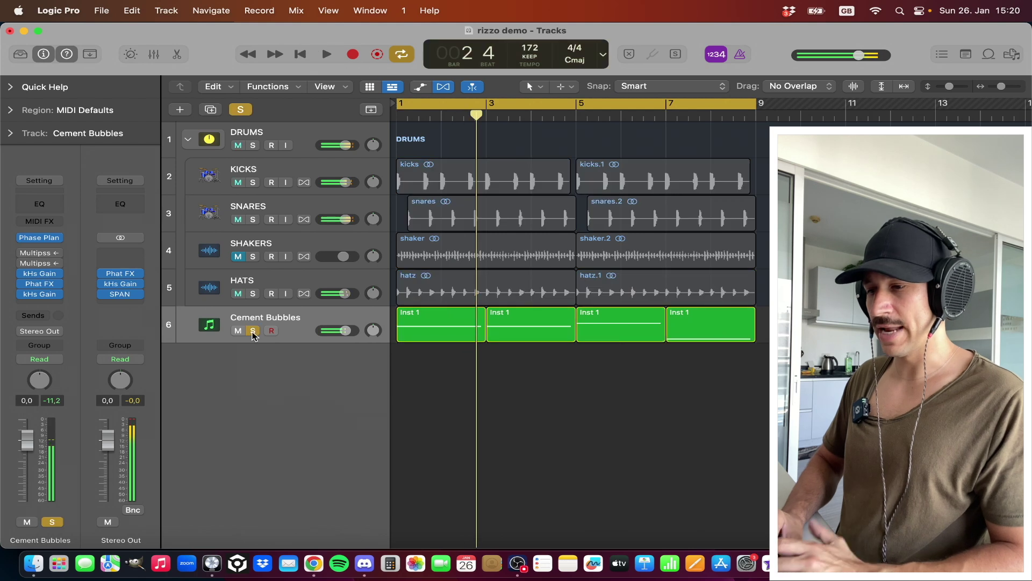
click(39, 238)
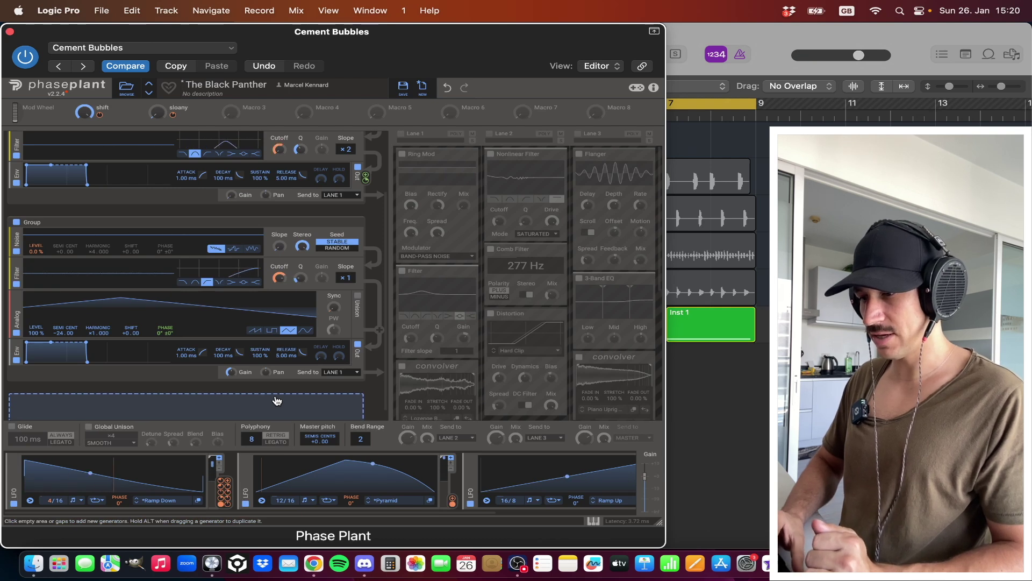
Inspect how the Ramp Up LFO modulates the sync of the Analog oscillator in the second generator group.
scroll(277, 400, down, 1)
scroll(277, 401, up, 1)
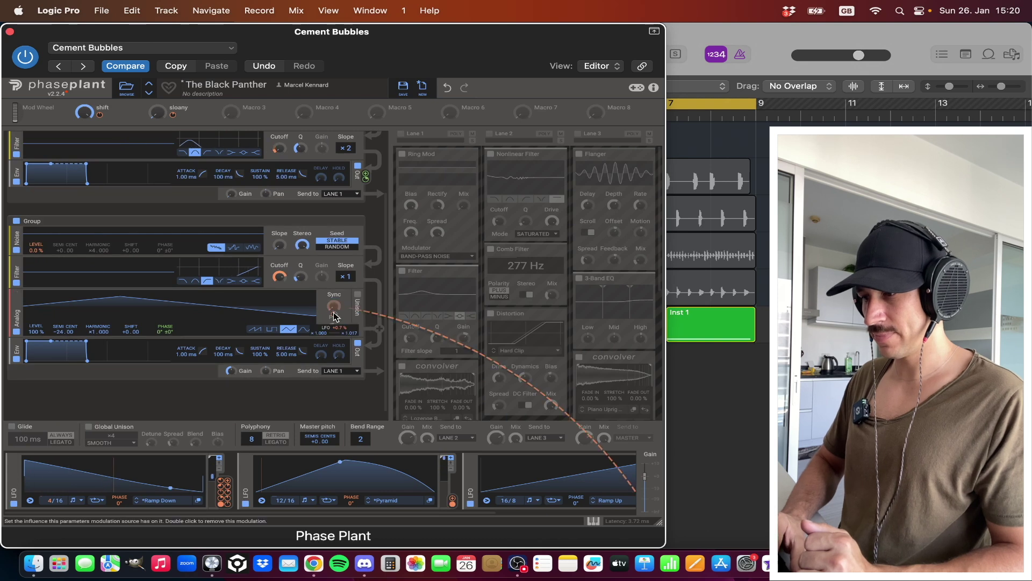
mouse_move(334, 314)
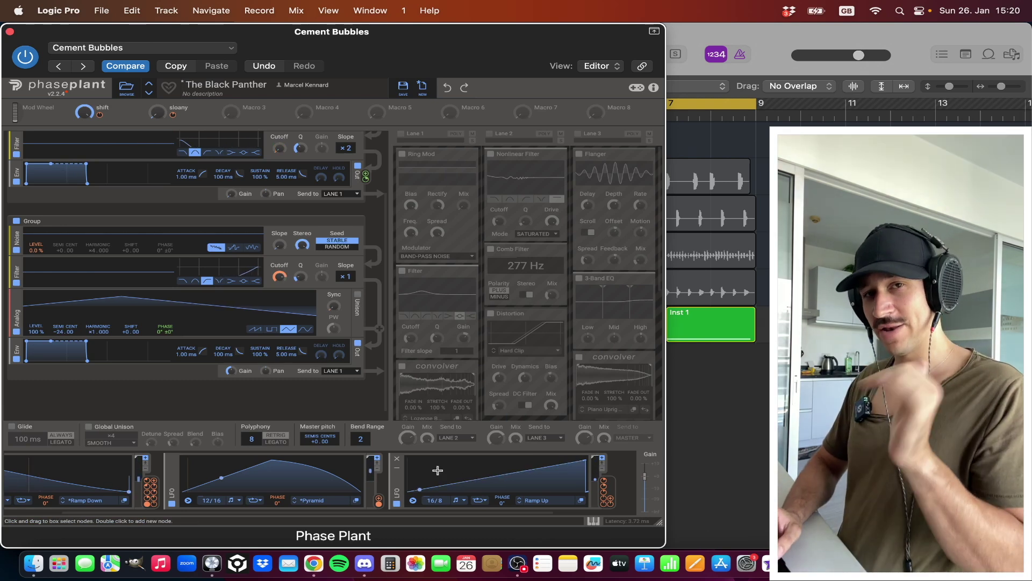
mouse_move(153, 488)
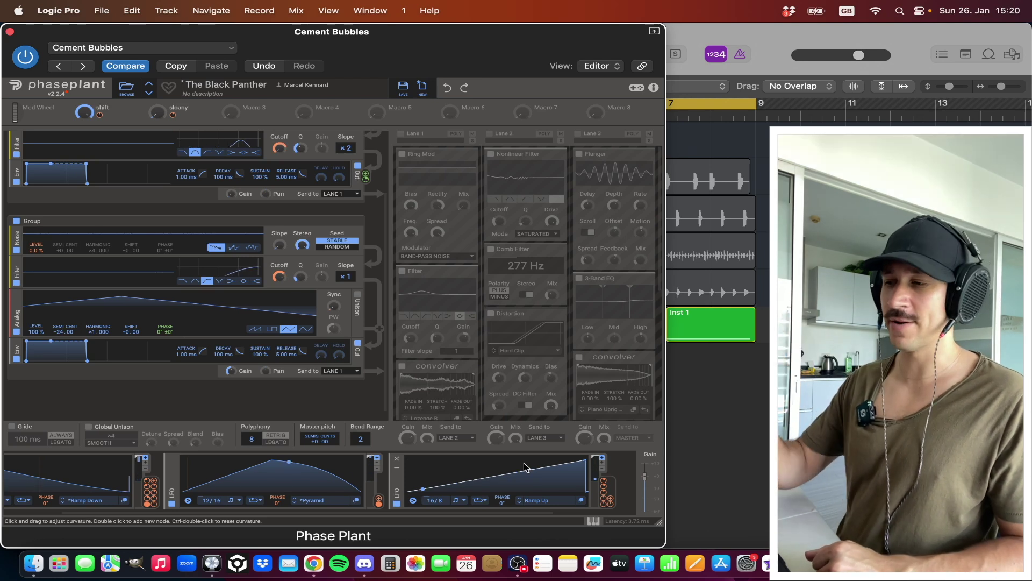
Close the Phase Plant window and briefly play the soloed Cement Bubbles track.
click(10, 32)
key(space)
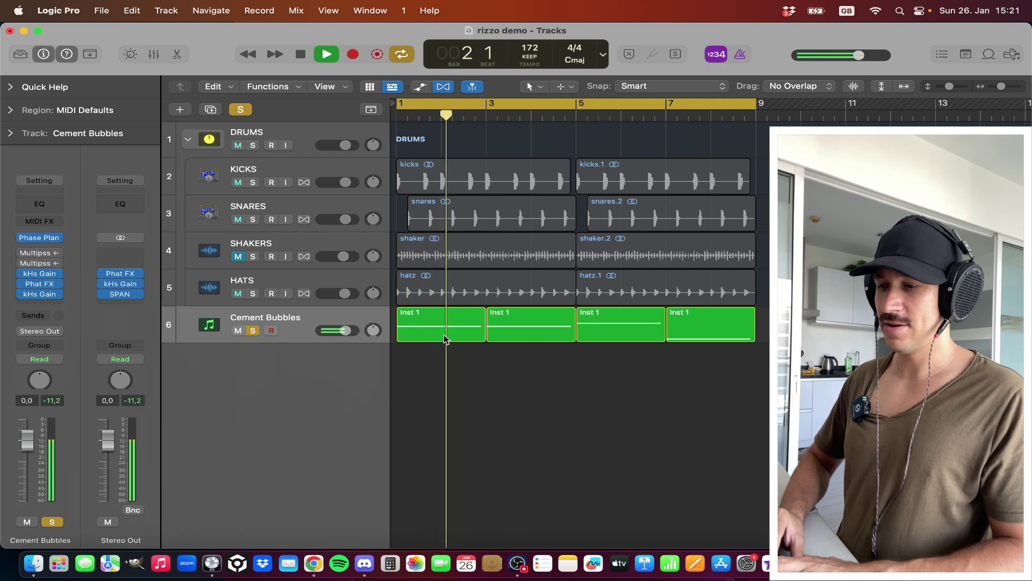
key(space)
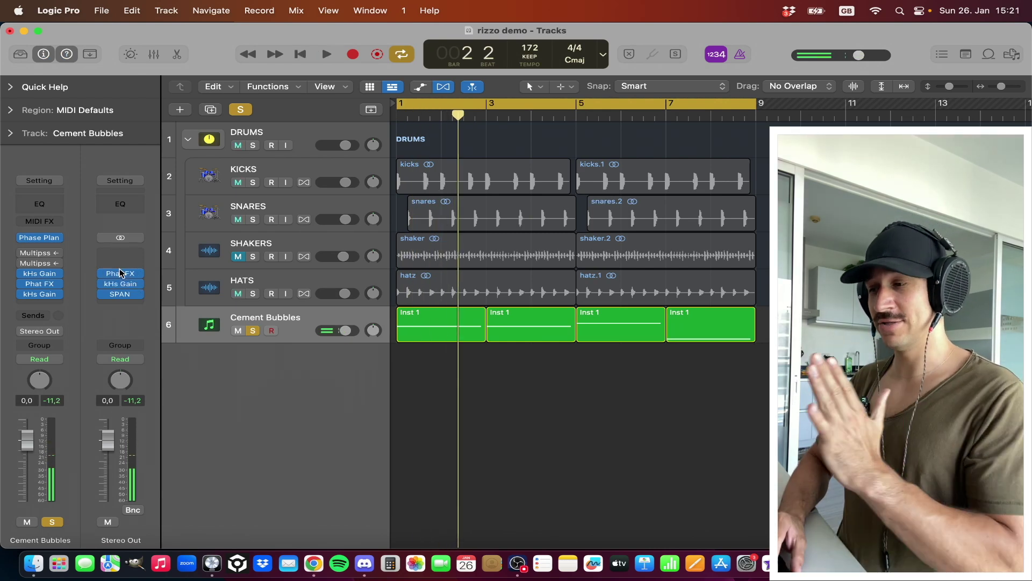
Reopen Phase Plant, enable Lane 1 and disable its Distortion, Convolver and Filter so only the Ring Mod stays active.
click(38, 237)
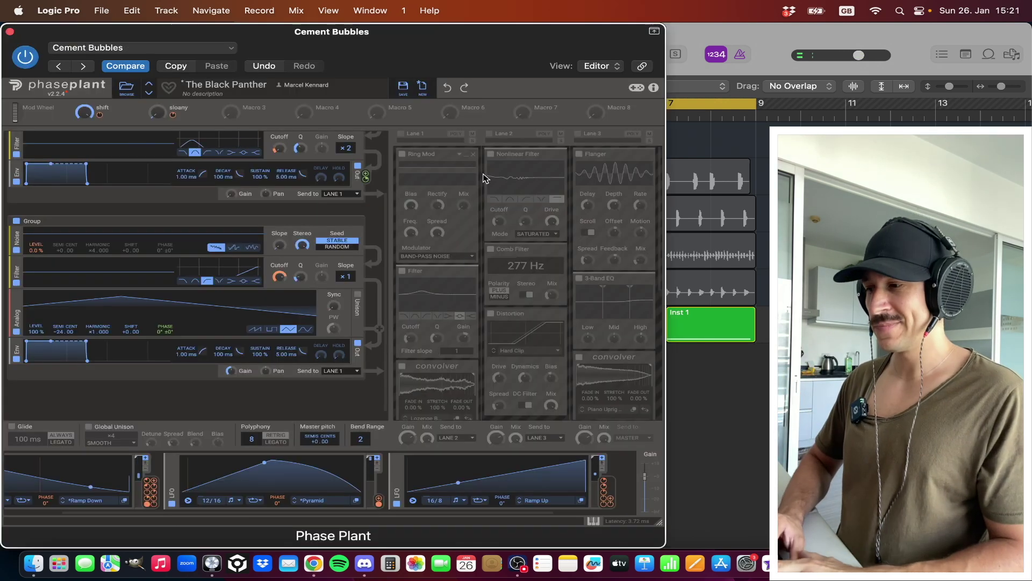
click(401, 134)
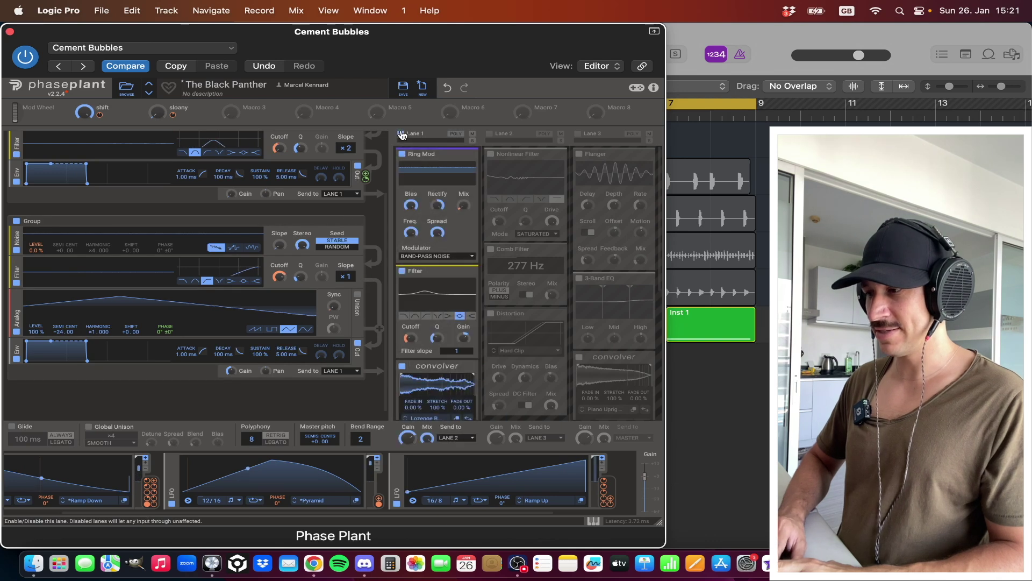
scroll(404, 247, down, 8)
click(403, 252)
scroll(402, 247, up, 4)
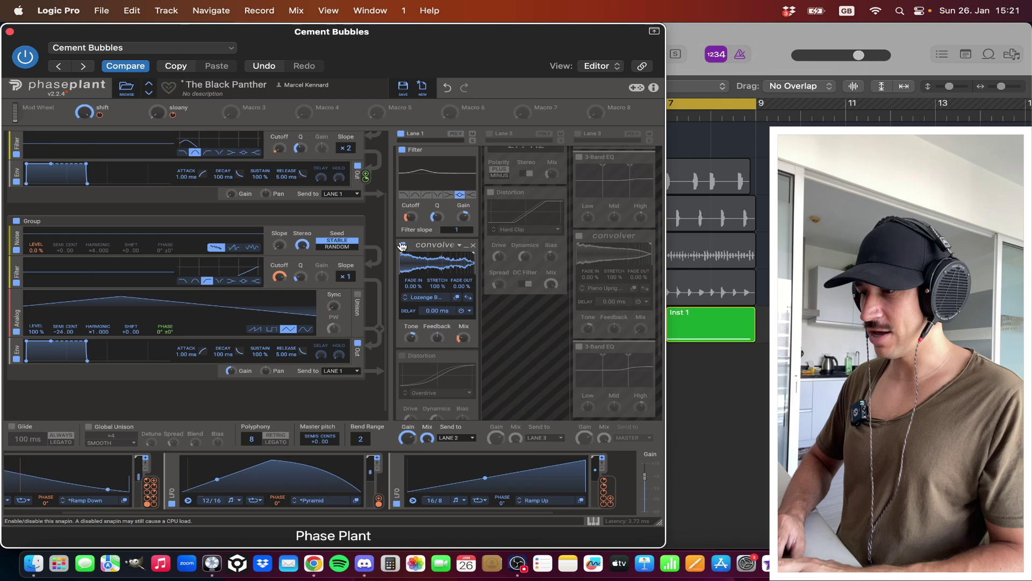
click(402, 247)
scroll(403, 245, up, 3)
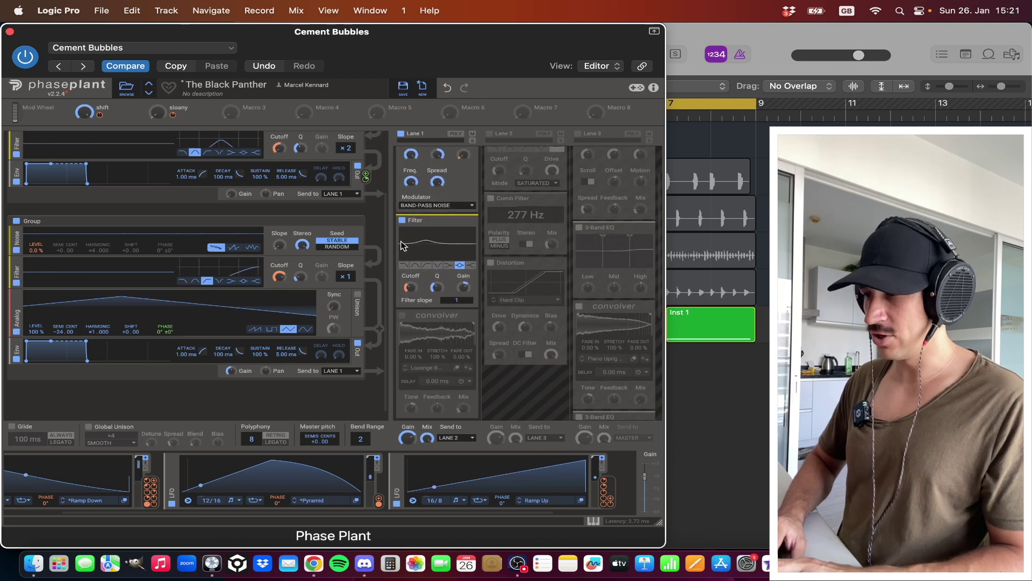
scroll(402, 246, up, 1)
click(403, 250)
scroll(402, 252, up, 1)
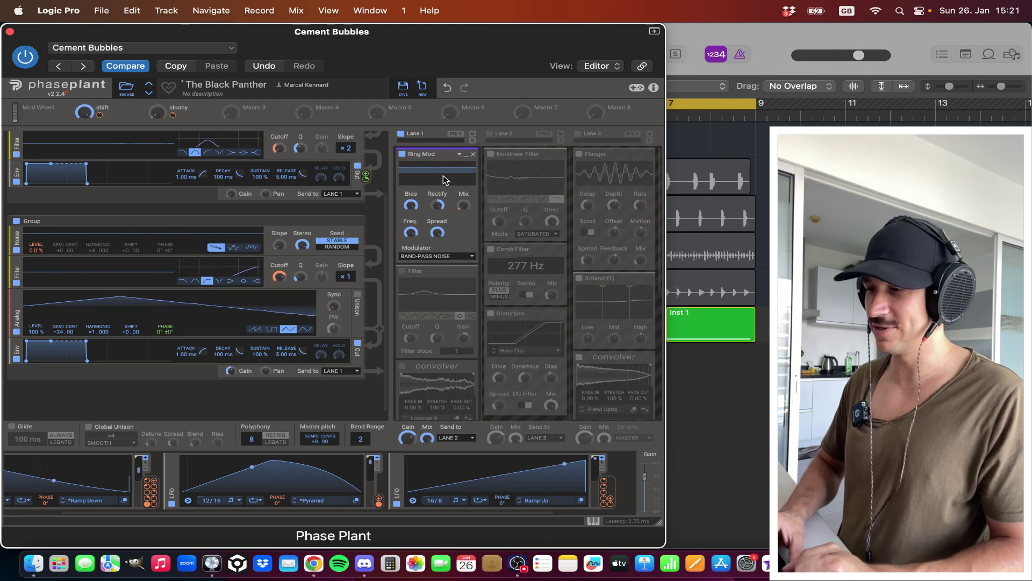
Look over both generator groups, and bypass and re-enable Lane 1's Ring Mod to compare the sound.
scroll(379, 294, up, 5)
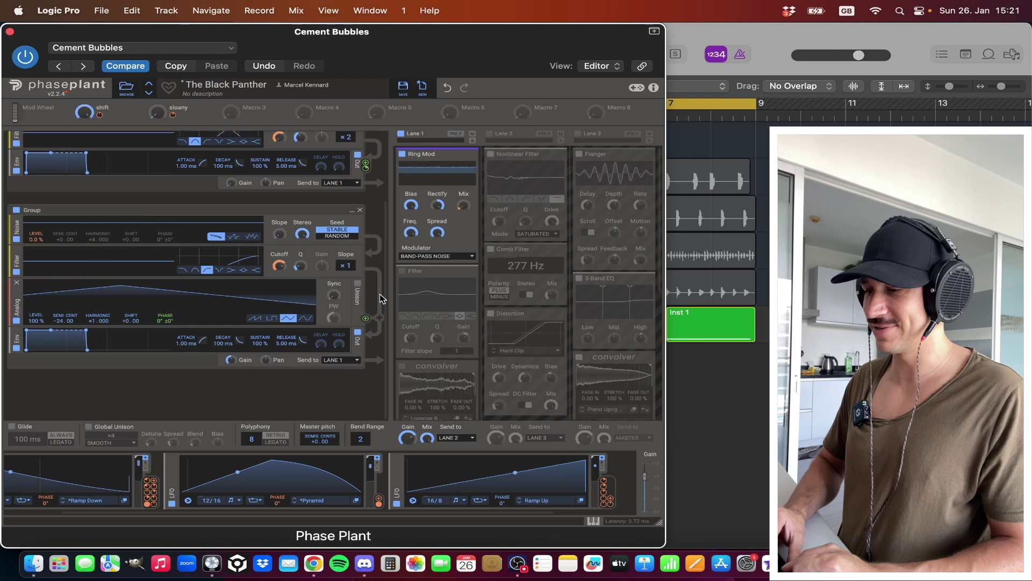
scroll(380, 293, down, 3)
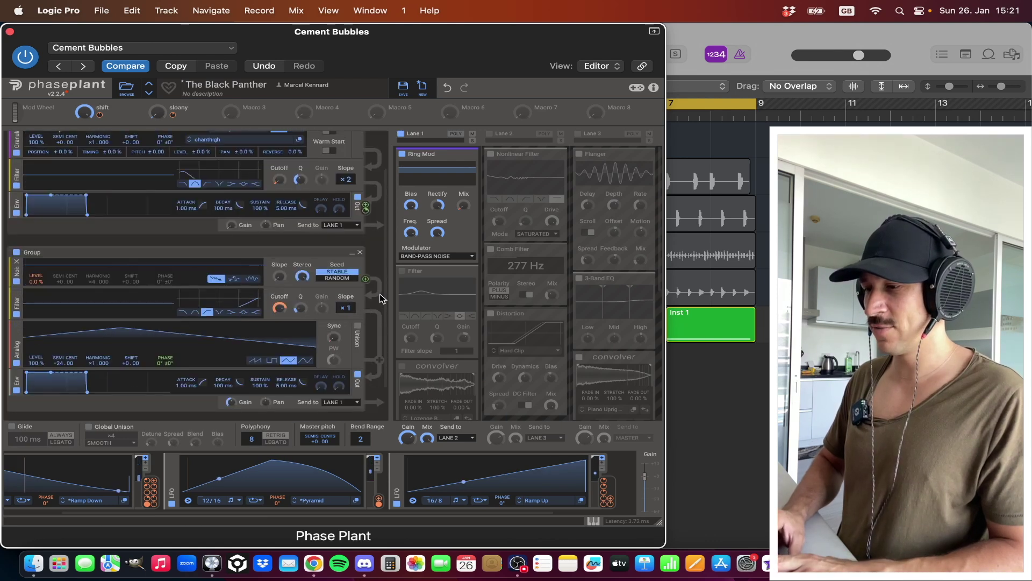
scroll(380, 294, up, 3)
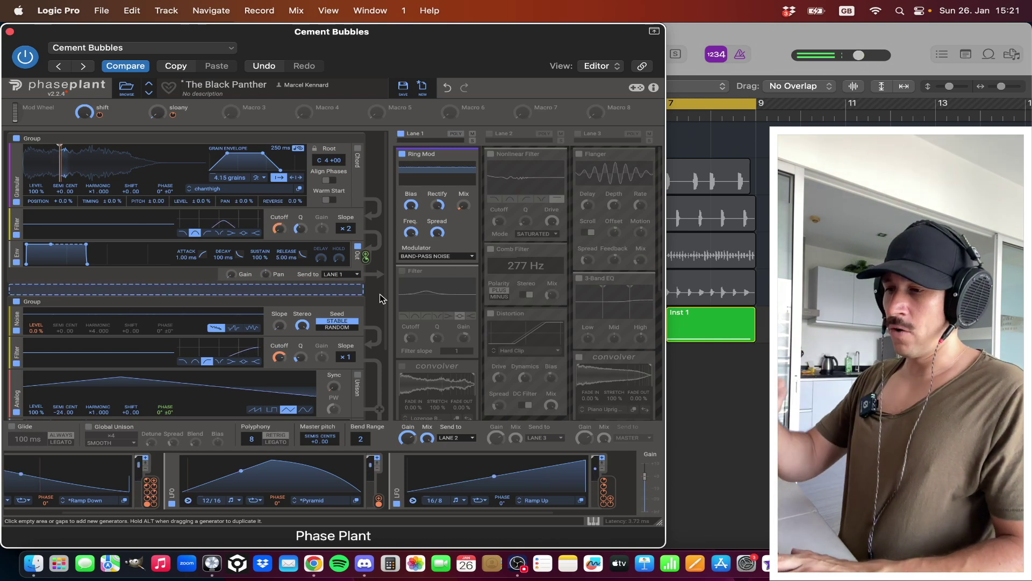
click(402, 155)
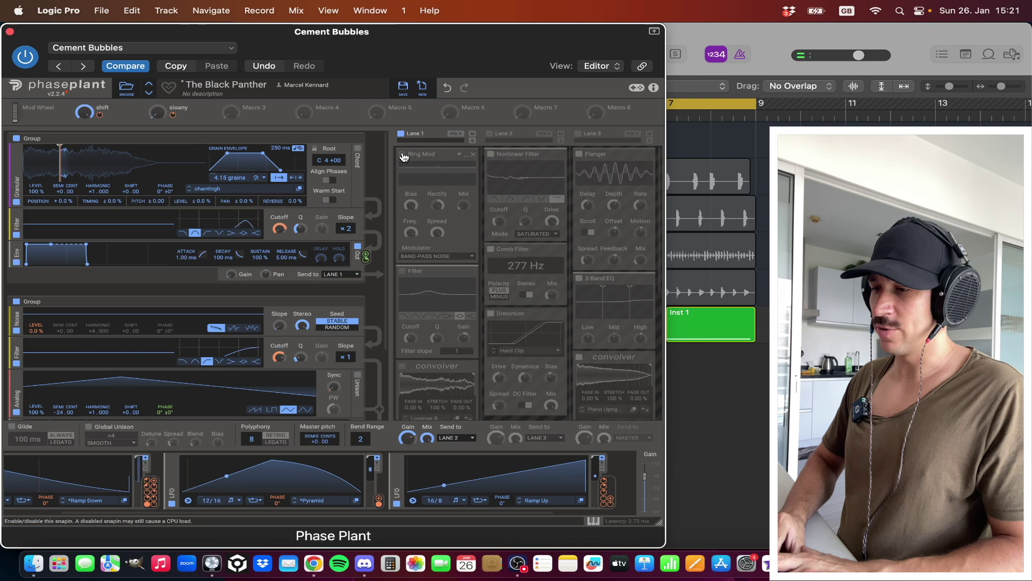
click(402, 154)
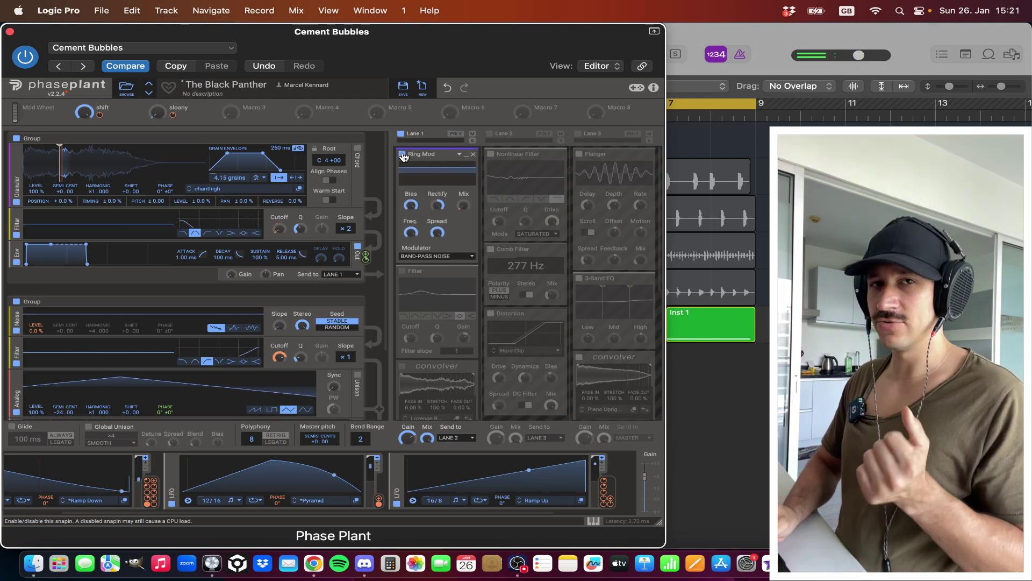
Review the Ring Mod's modulator options, keeping Band-Pass Noise, and examine its frequency, spread, rectify and mix settings.
click(438, 256)
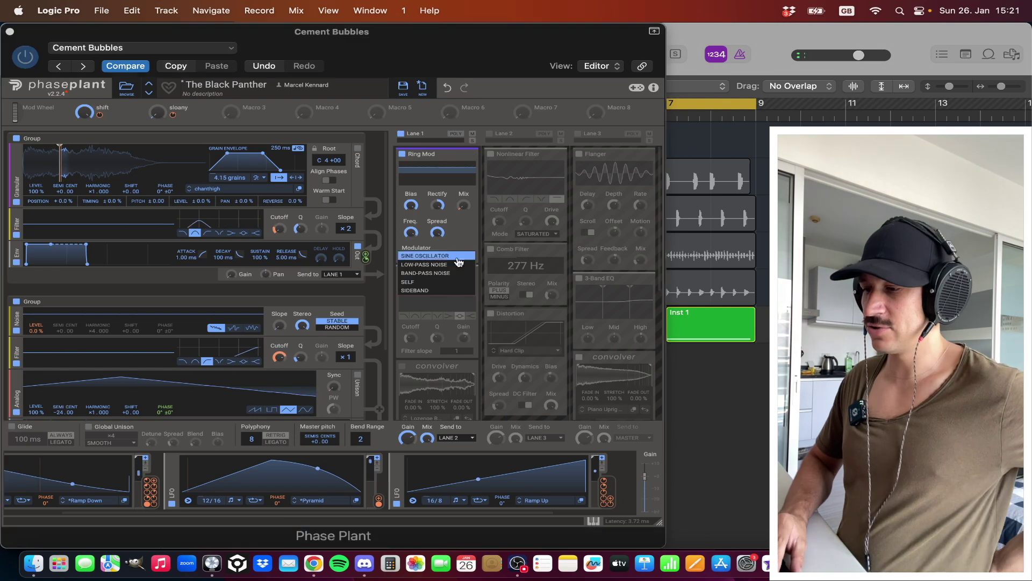
click(441, 273)
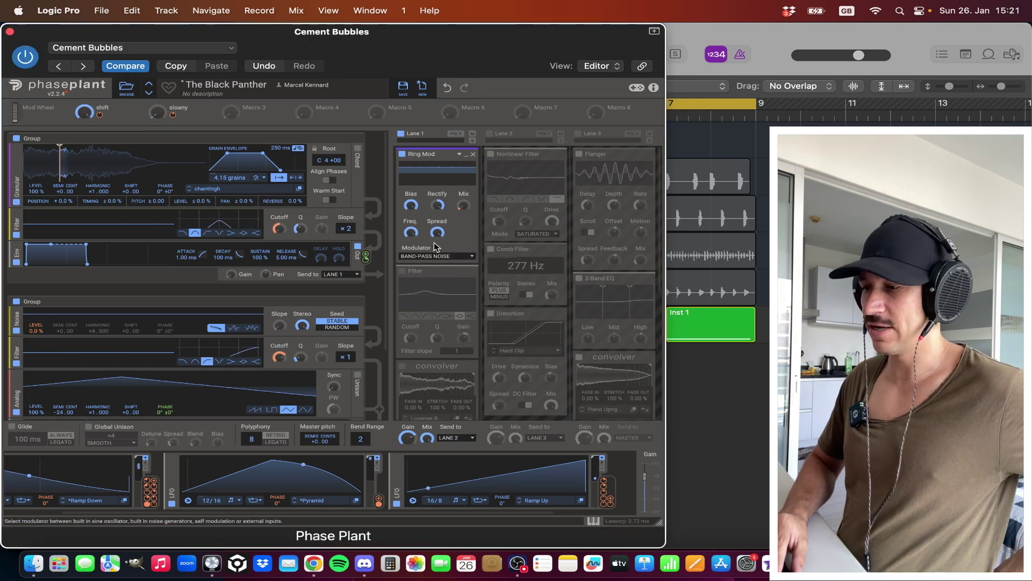
mouse_move(413, 236)
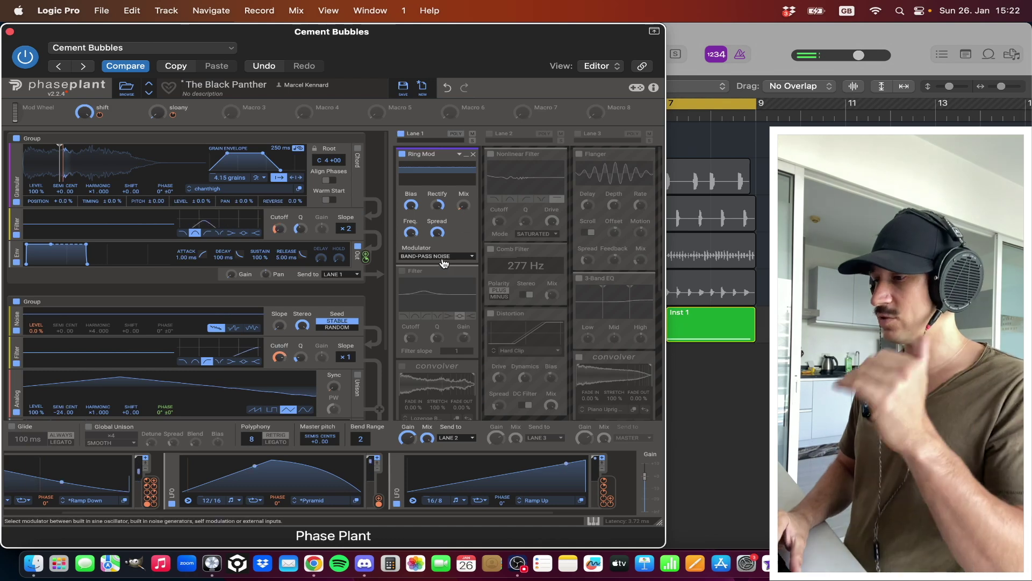
scroll(430, 267, down, 1)
scroll(430, 268, down, 1)
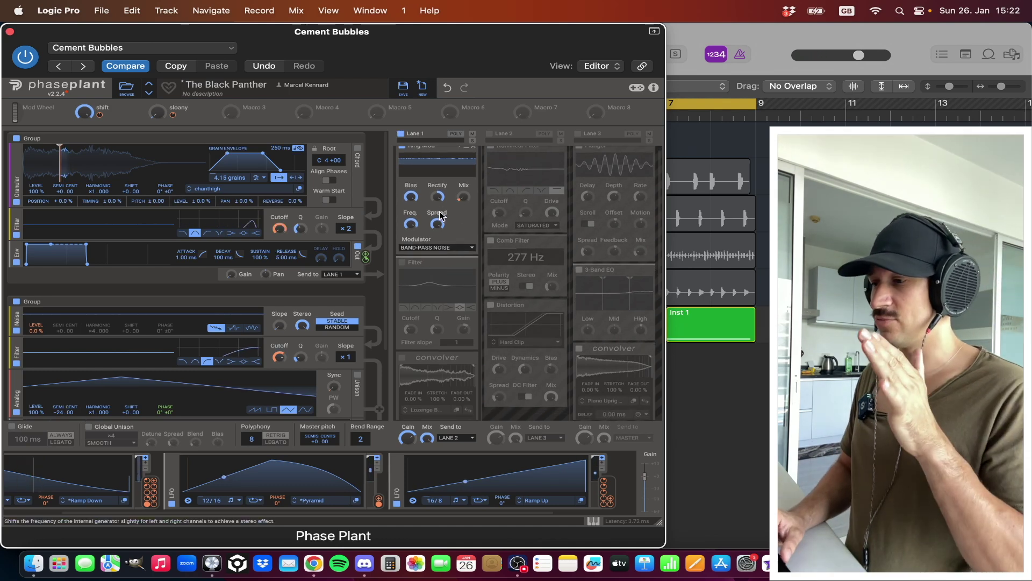
scroll(441, 214, up, 2)
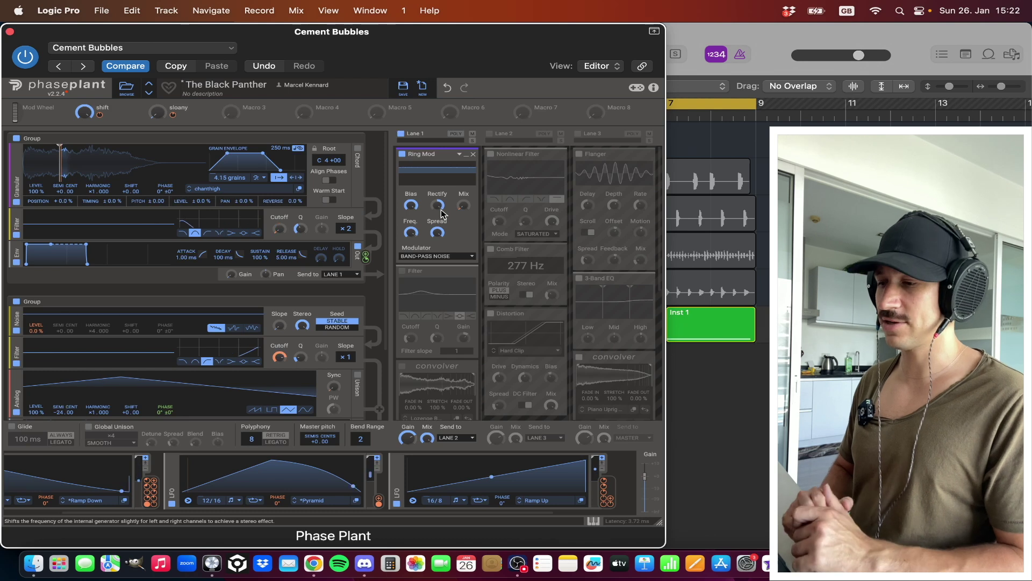
scroll(441, 214, down, 1)
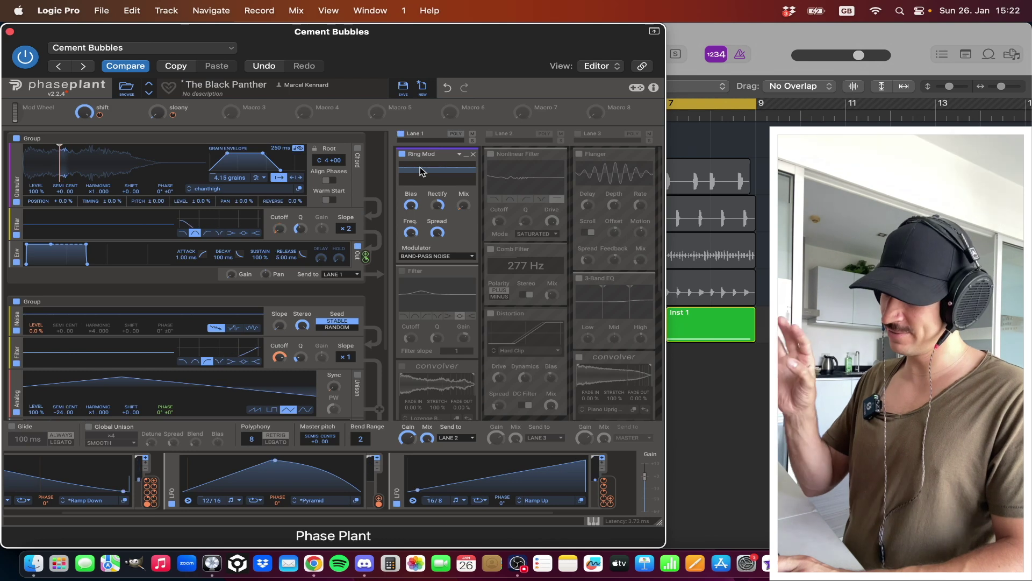
Enable the Filter in Lane 1 and inspect how the Ramp Down LFO modulates its cutoff.
click(402, 270)
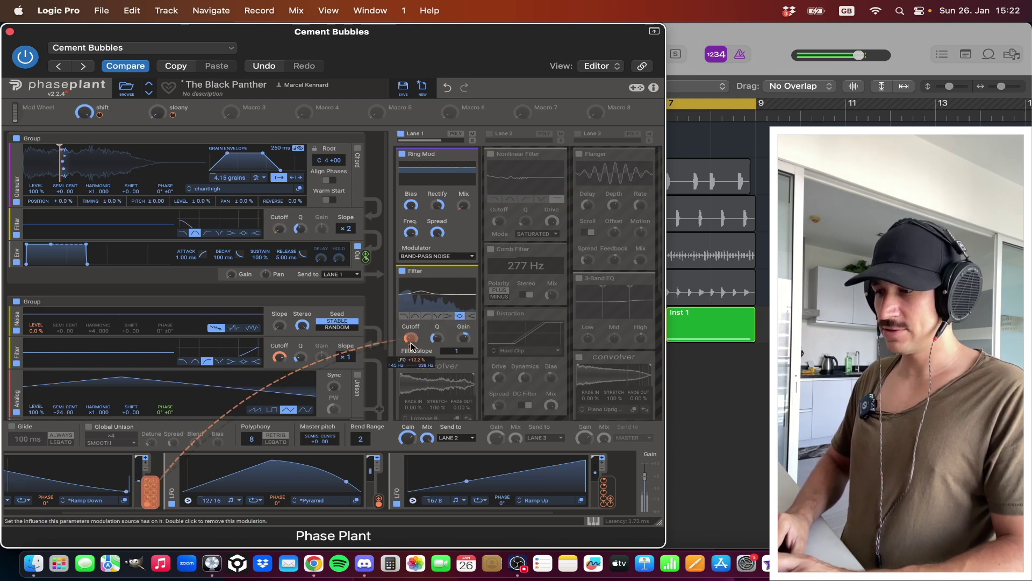
scroll(416, 338, down, 1)
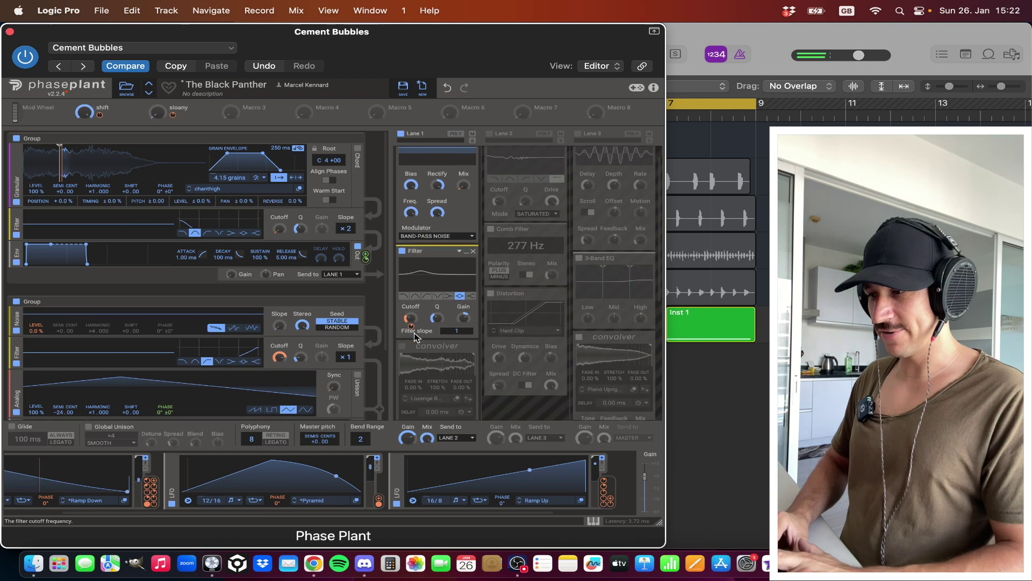
click(411, 326)
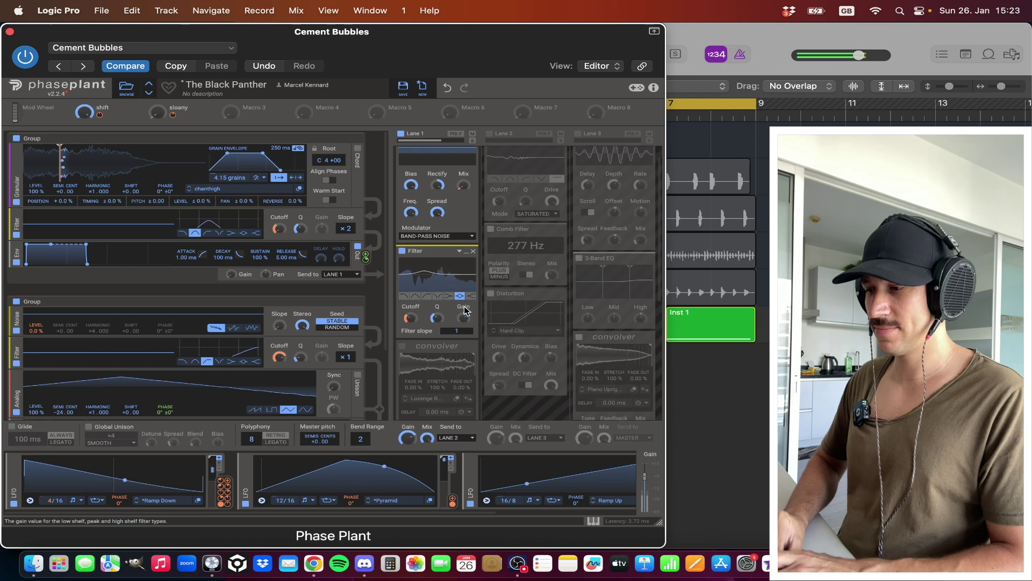
Enable the Convolver in Lane 1 and check the LFO modulation on its mix.
scroll(430, 323, down, 2)
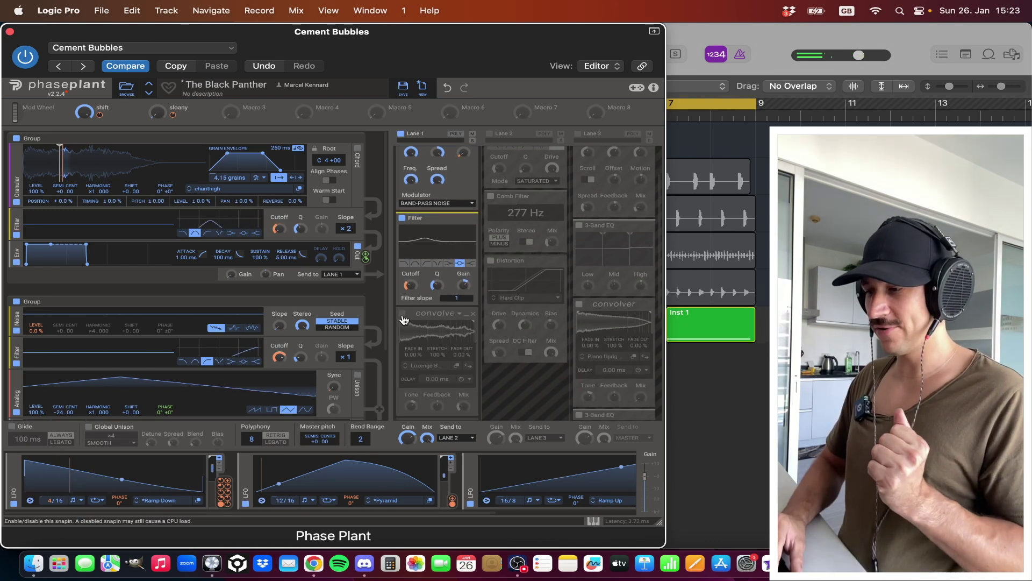
click(402, 314)
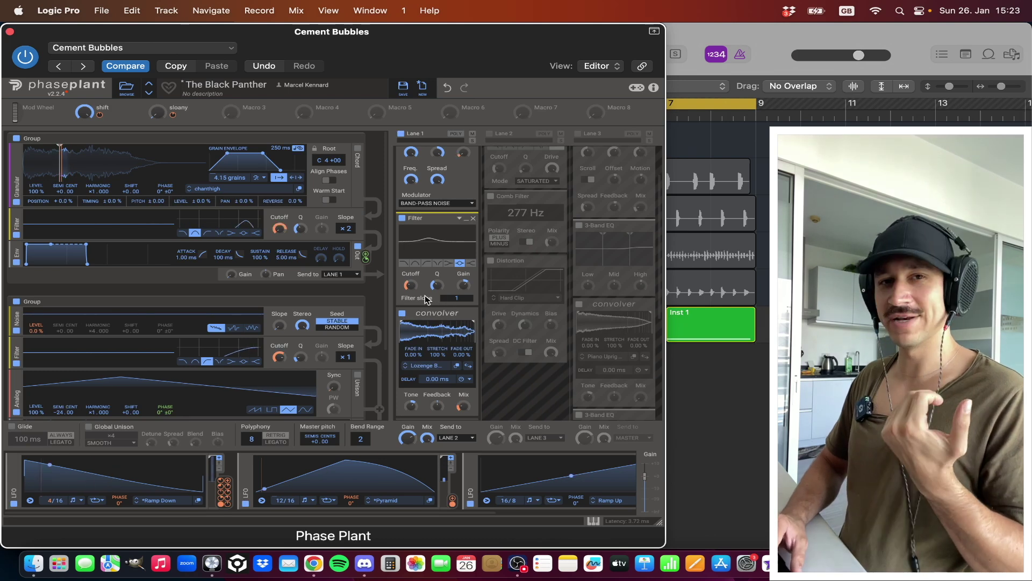
scroll(430, 299, down, 2)
scroll(425, 295, down, 3)
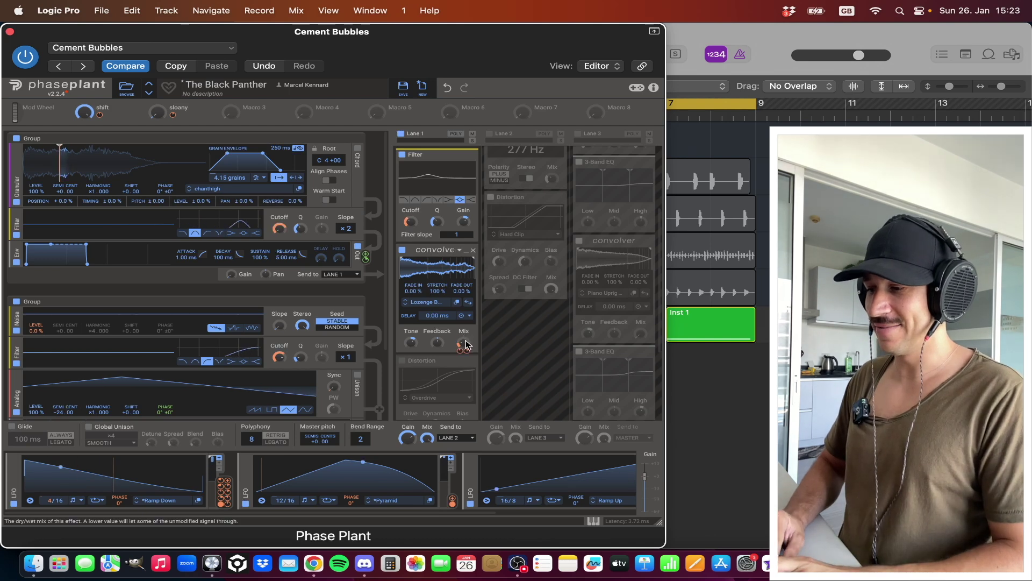
drag(466, 342, 466, 344)
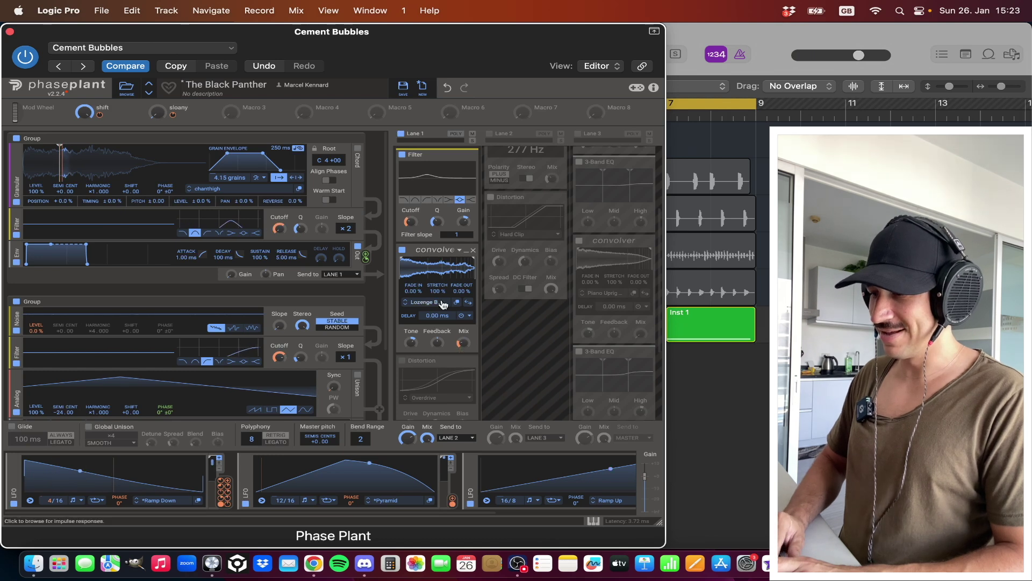
Look up the Convolver's Lozenge Box Slapback impulse response in the Spaces Experimental folder, and examine which LFOs modulate the mix.
click(424, 302)
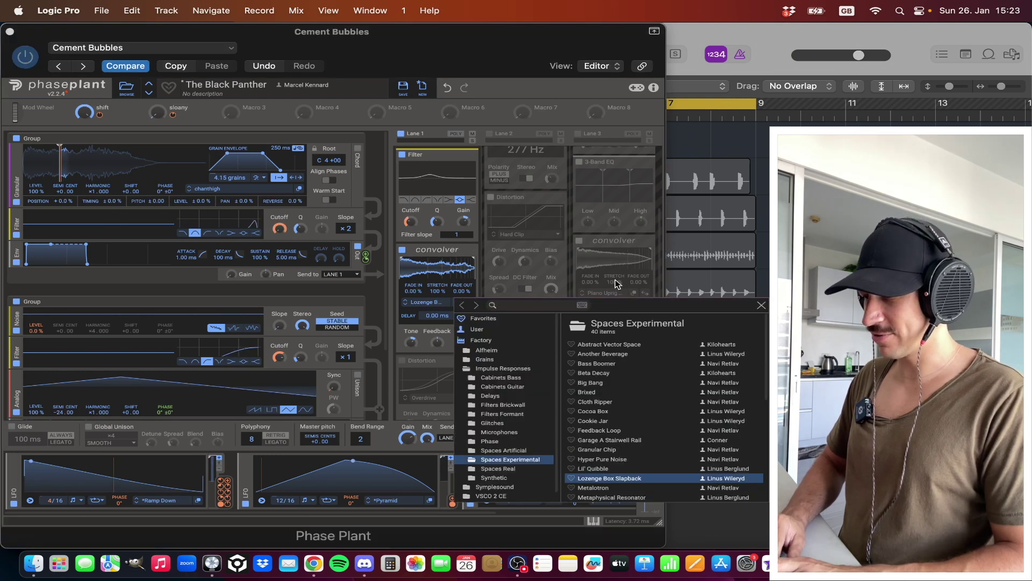
click(763, 306)
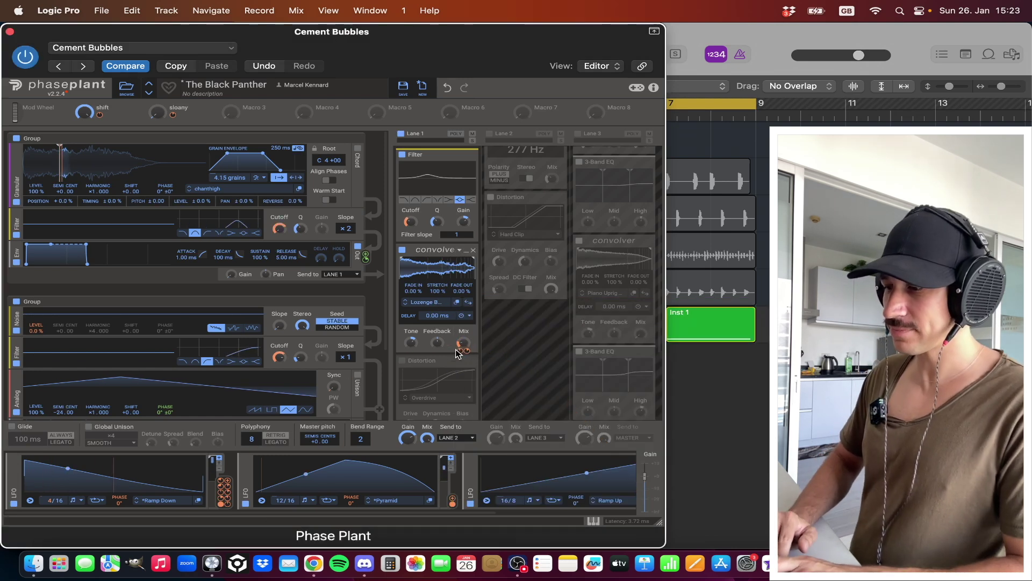
mouse_move(460, 352)
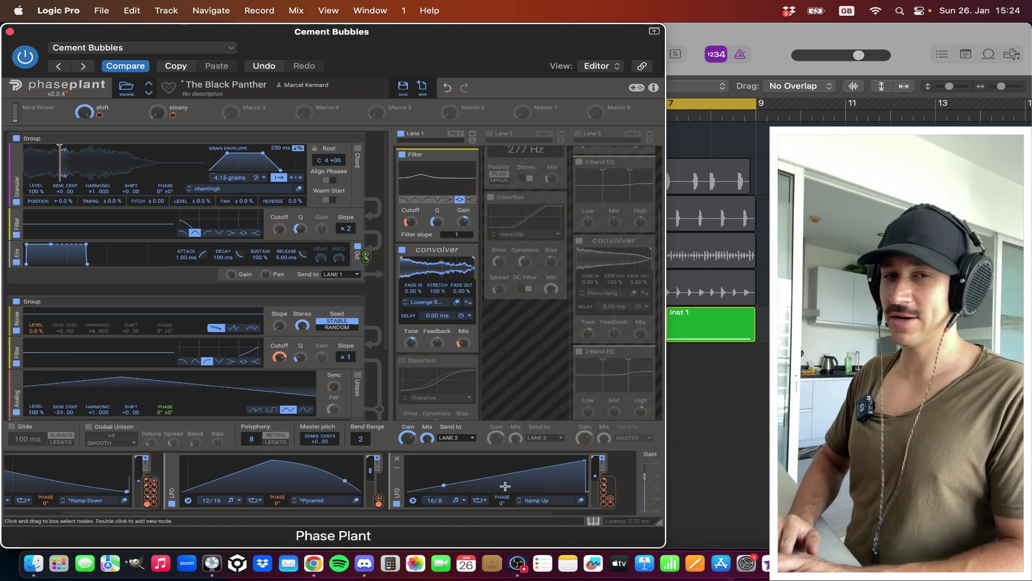
Enable the Overdrive Distortion at the end of Lane 1 and view its settings.
scroll(489, 362, down, 1)
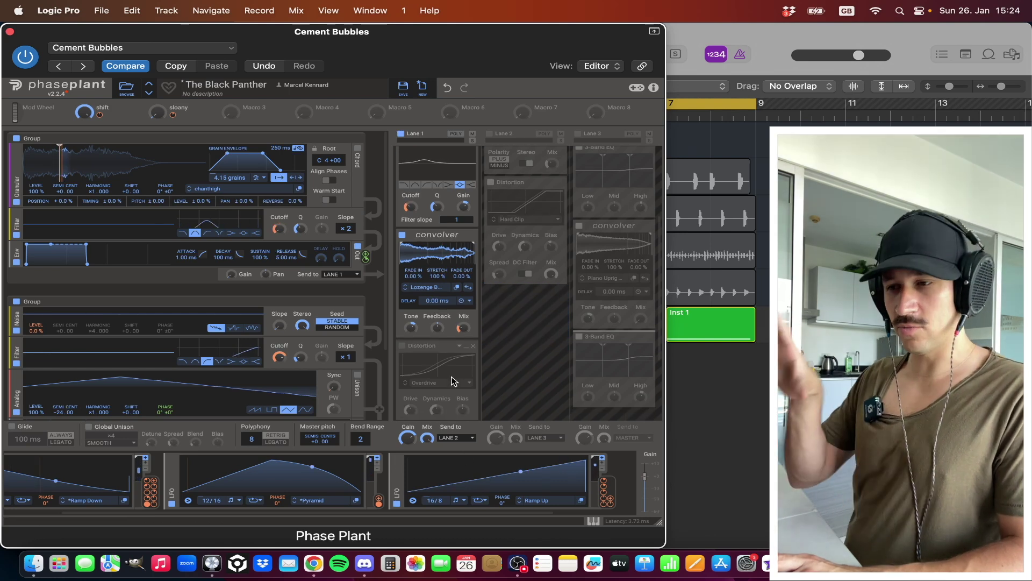
click(402, 345)
scroll(524, 360, down, 1)
scroll(524, 359, down, 2)
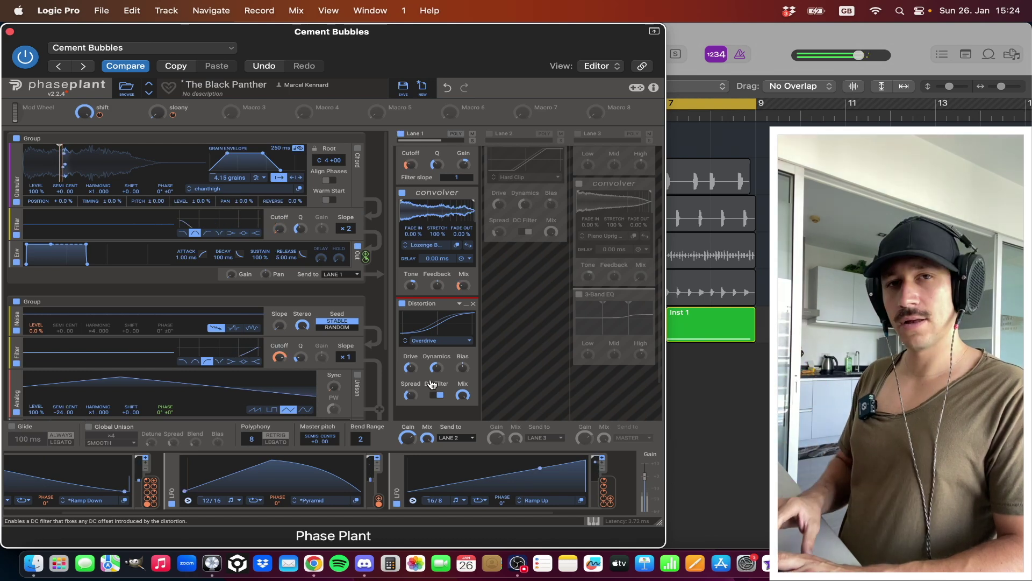
Enable Lane 2 and bypass its Distortion and Comb Filter so only the Nonlinear Filter stays active.
scroll(503, 319, down, 1)
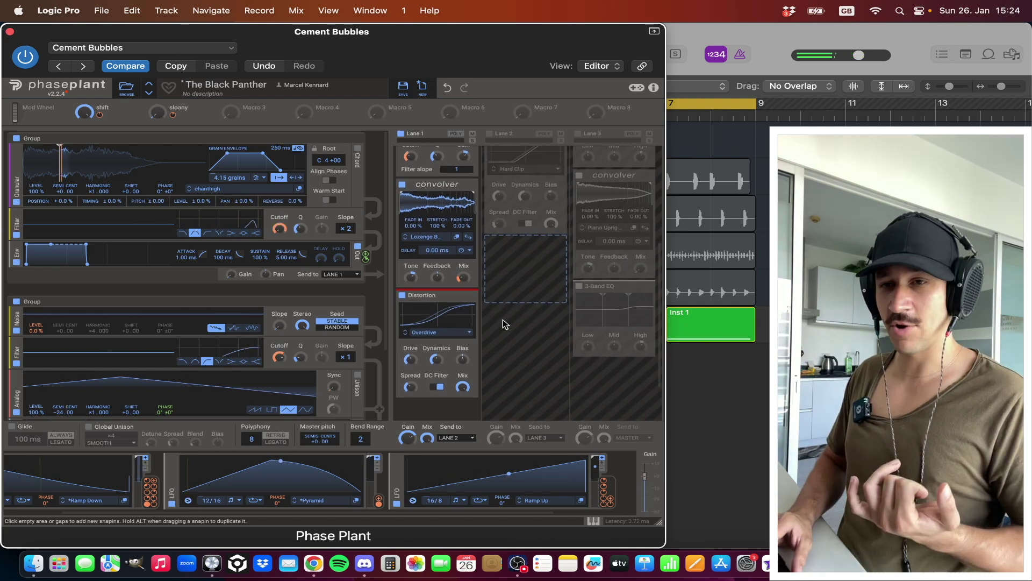
scroll(502, 319, up, 8)
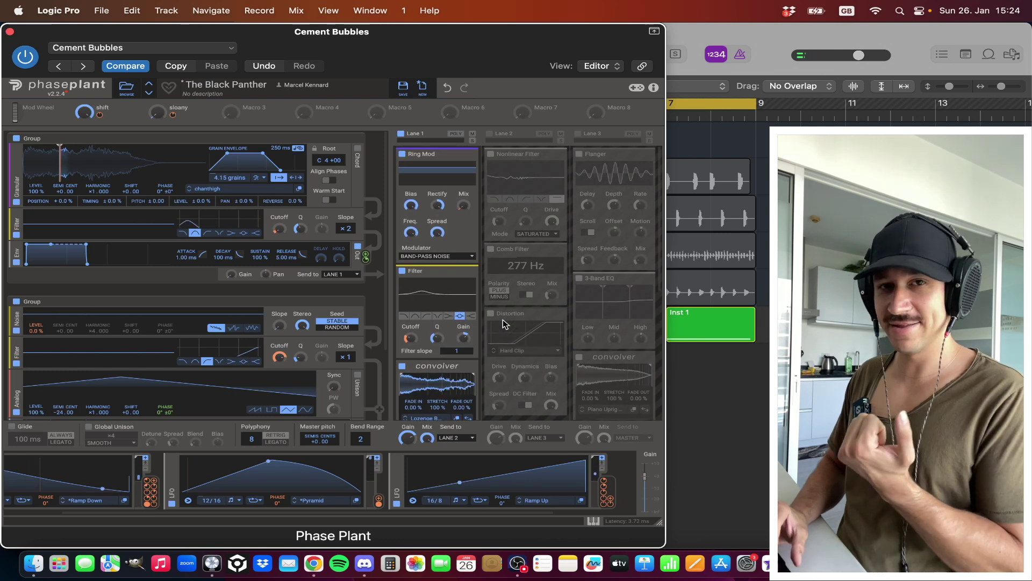
click(489, 133)
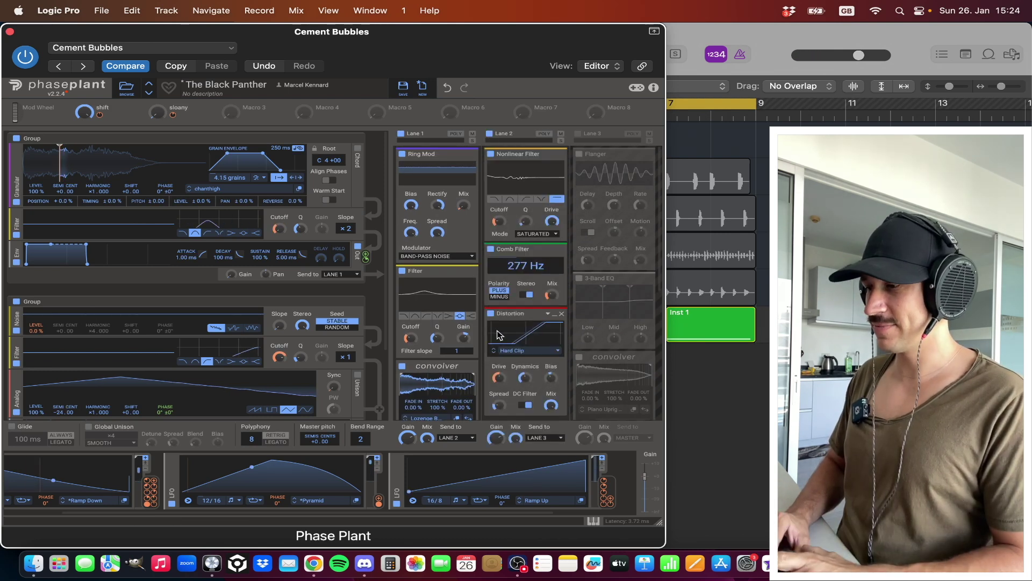
click(490, 314)
click(491, 249)
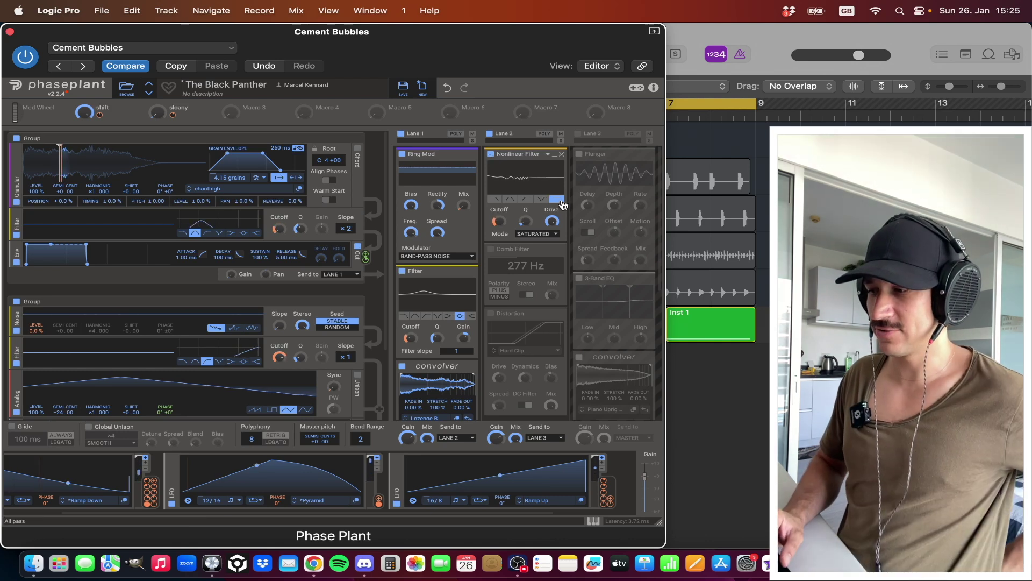
Look through the Nonlinear Filter's modes, keeping Saturated, then check its drive and cutoff and play the sound.
click(539, 235)
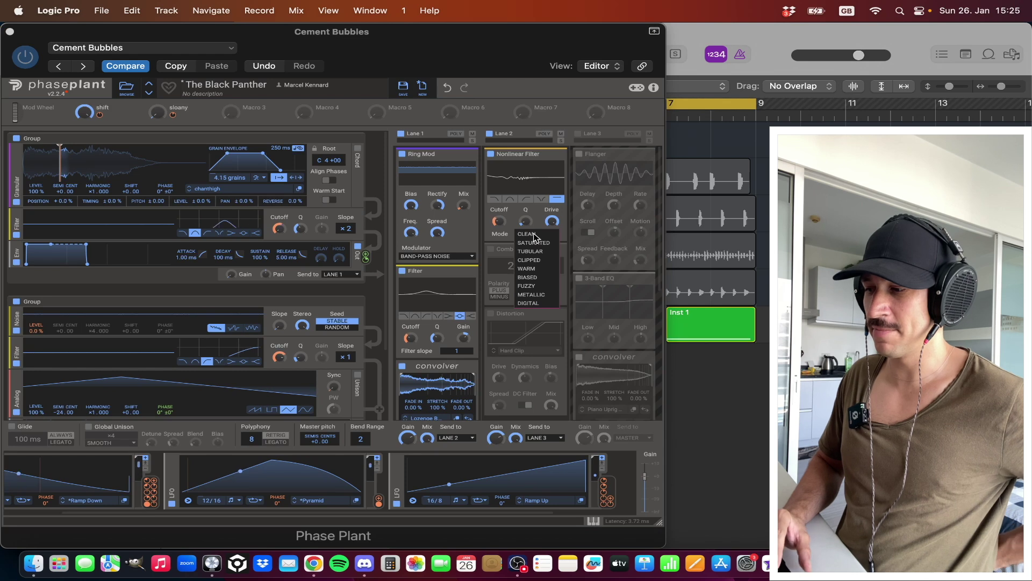
click(536, 243)
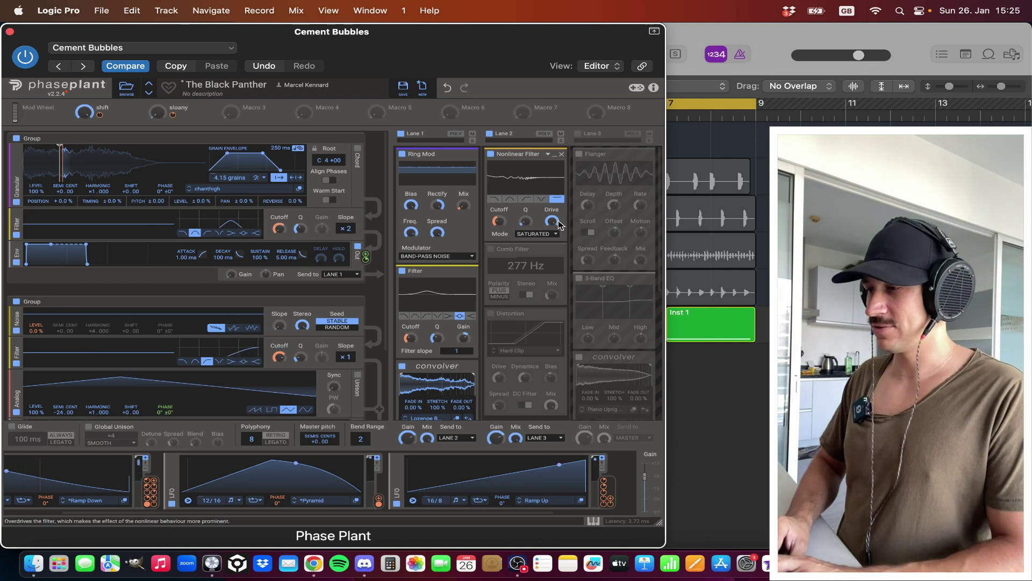
drag(550, 220, 550, 221)
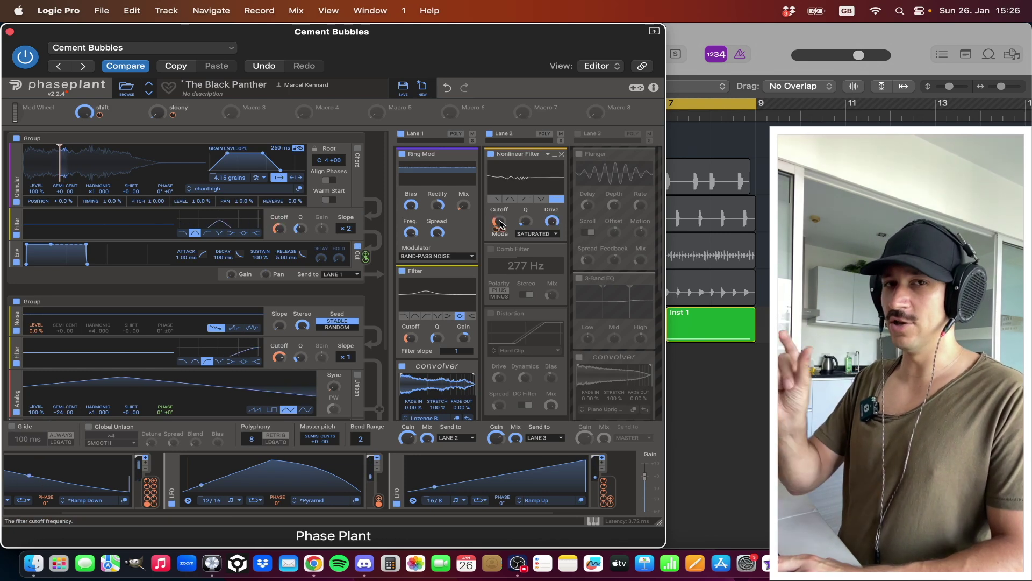
key(space)
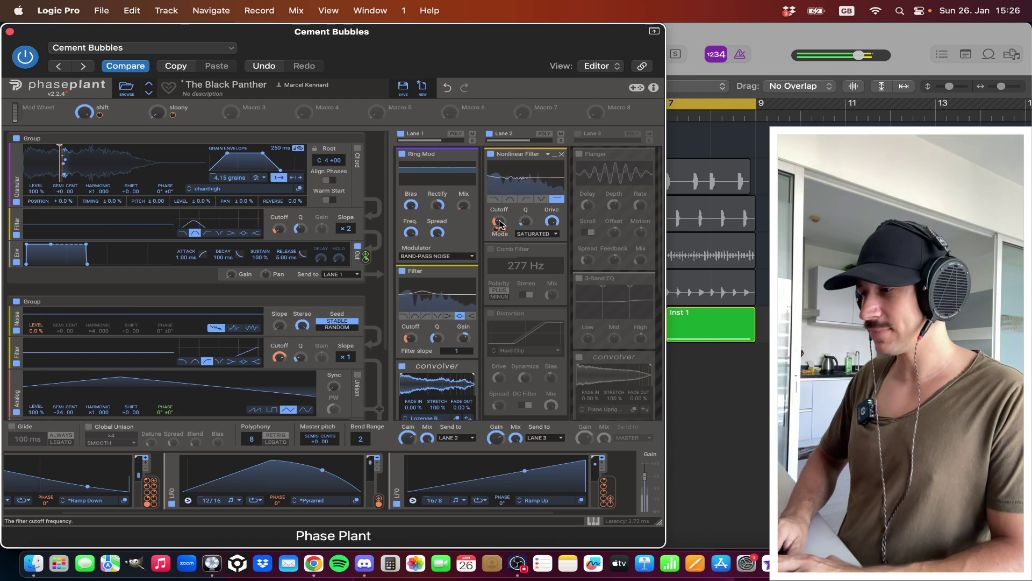
Enable the Comb Filter in Lane 2 and examine the LFO modulation on its mix.
click(491, 249)
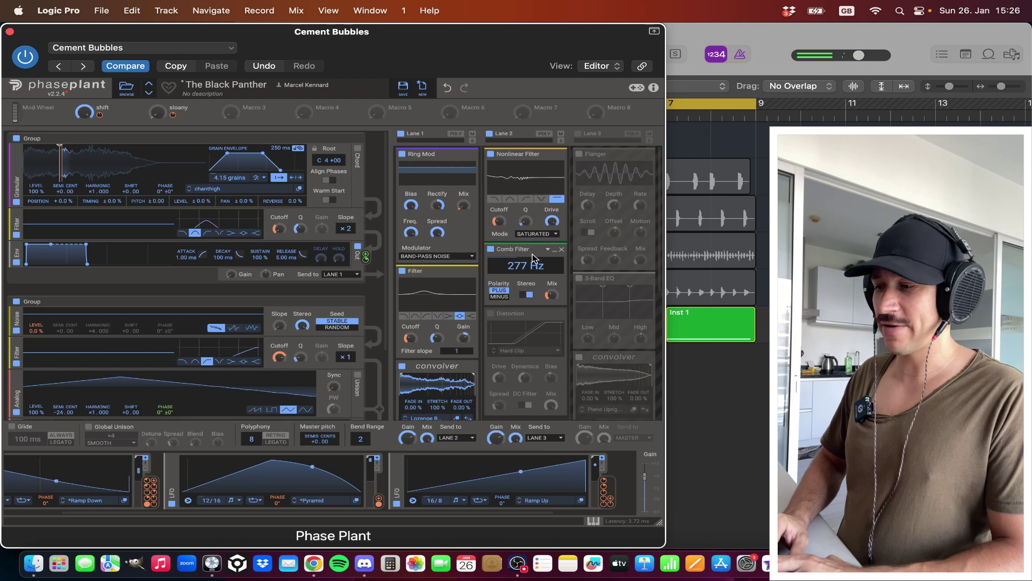
scroll(535, 257, down, 2)
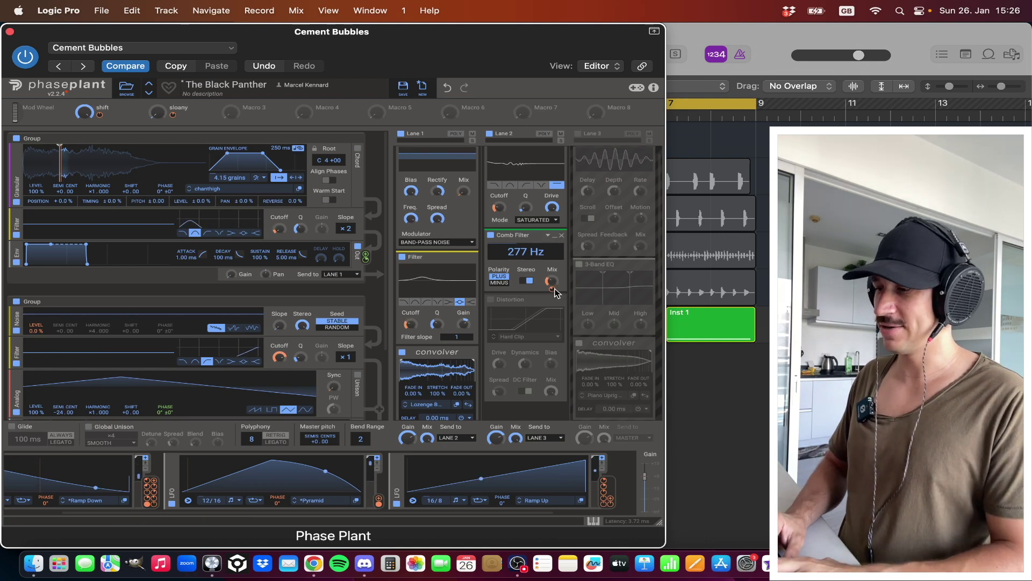
drag(150, 490, 552, 282)
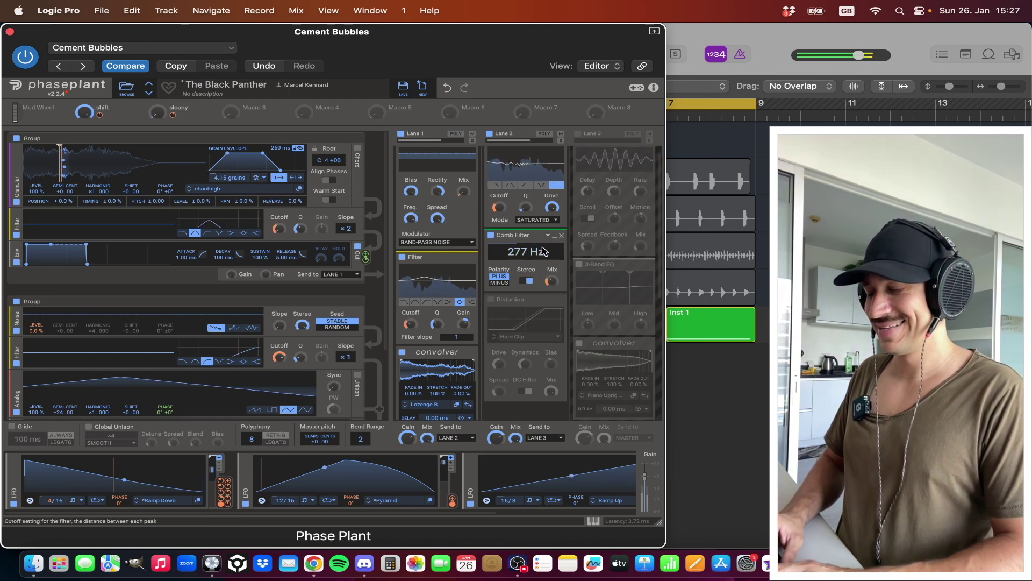
Try the Comb Filter's cutoff at 485 Hz during playback, and undo the change.
mouse_move(539, 254)
mouse_down()
mouse_move(538, 240)
mouse_move(538, 258)
mouse_up()
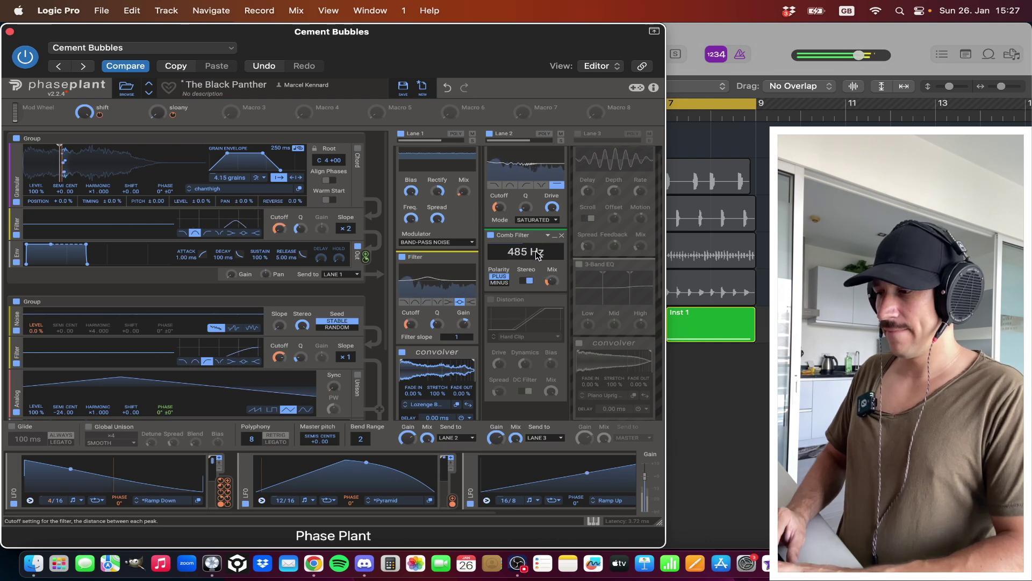
click(448, 88)
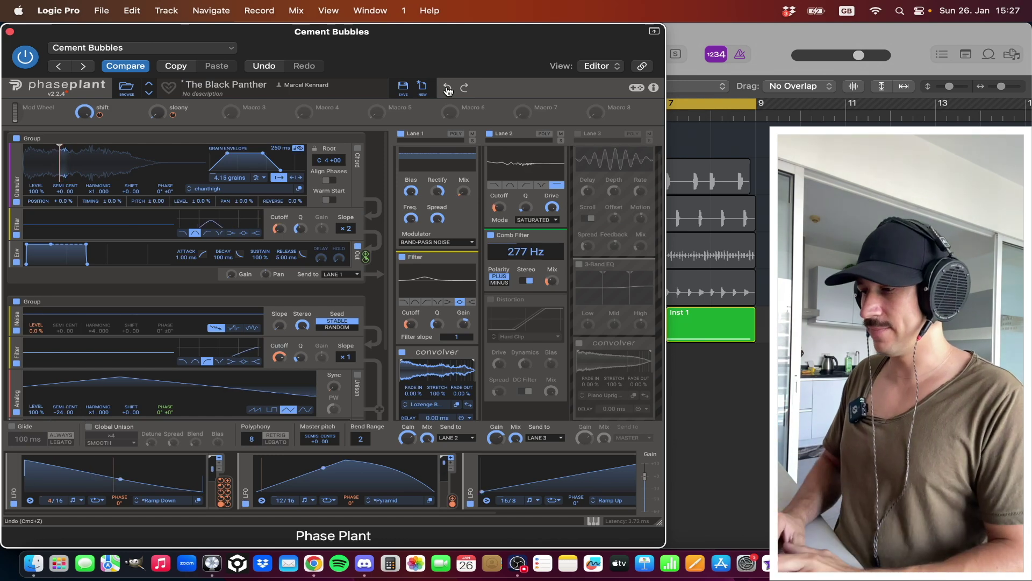
Enable the Hard Clip Distortion in Lane 2 and compare the sound with it bypassed and active.
click(490, 299)
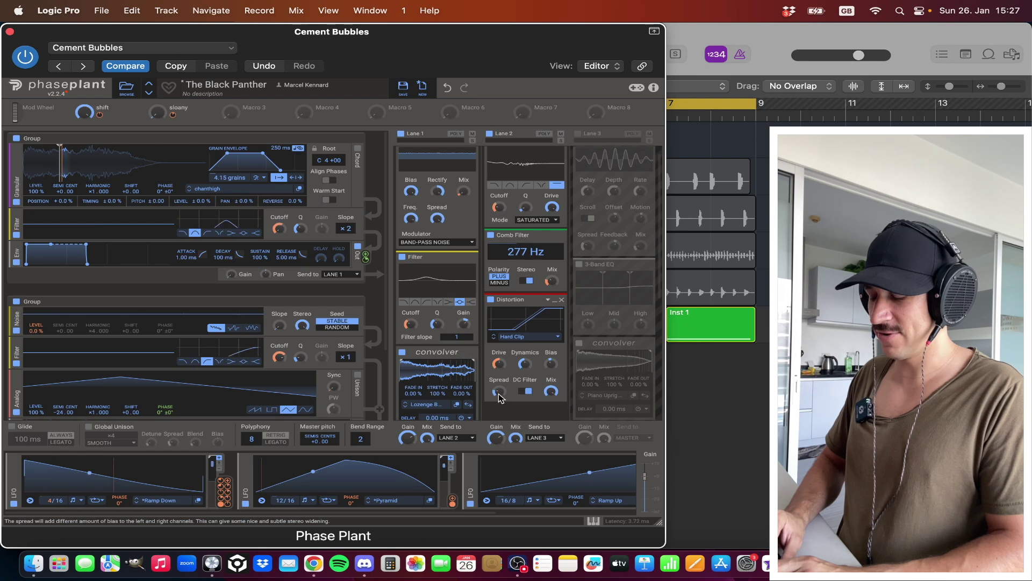
click(492, 300)
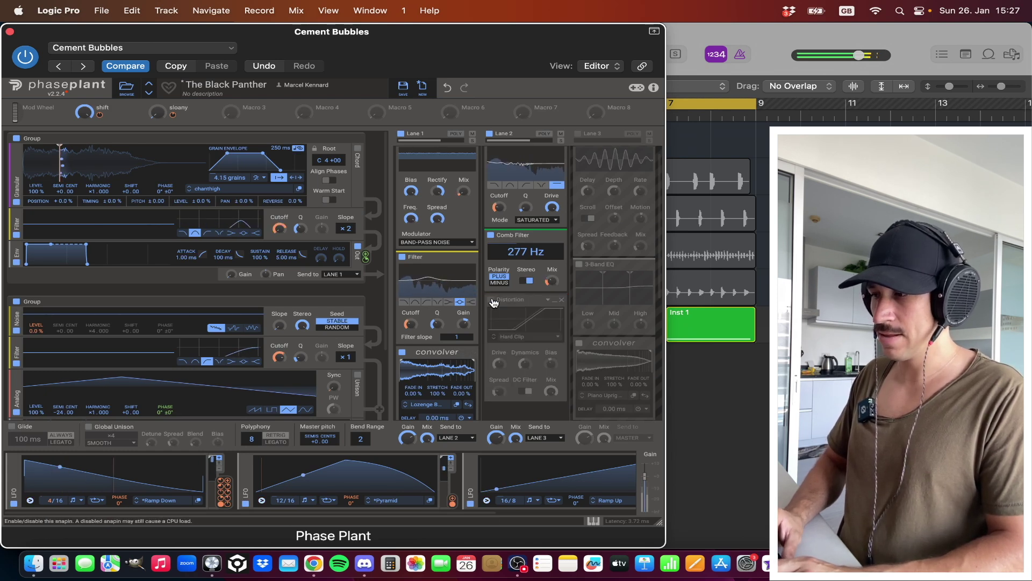
click(491, 299)
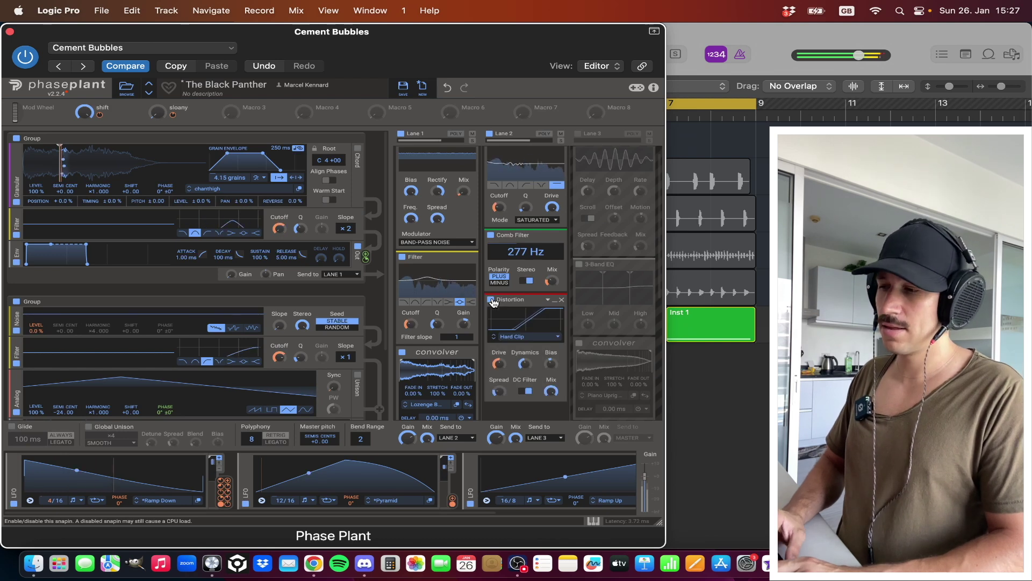
Enable Lane 3, bypass its Convolver and both 3-Band EQs, and check the modulation on the Flanger's mix.
scroll(636, 284, up, 1)
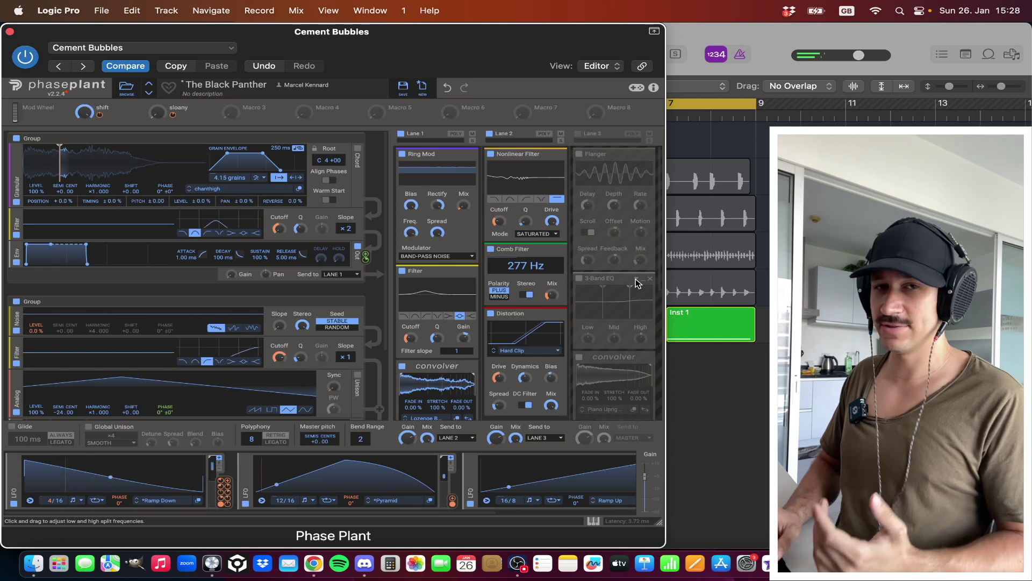
click(578, 134)
scroll(582, 376, down, 10)
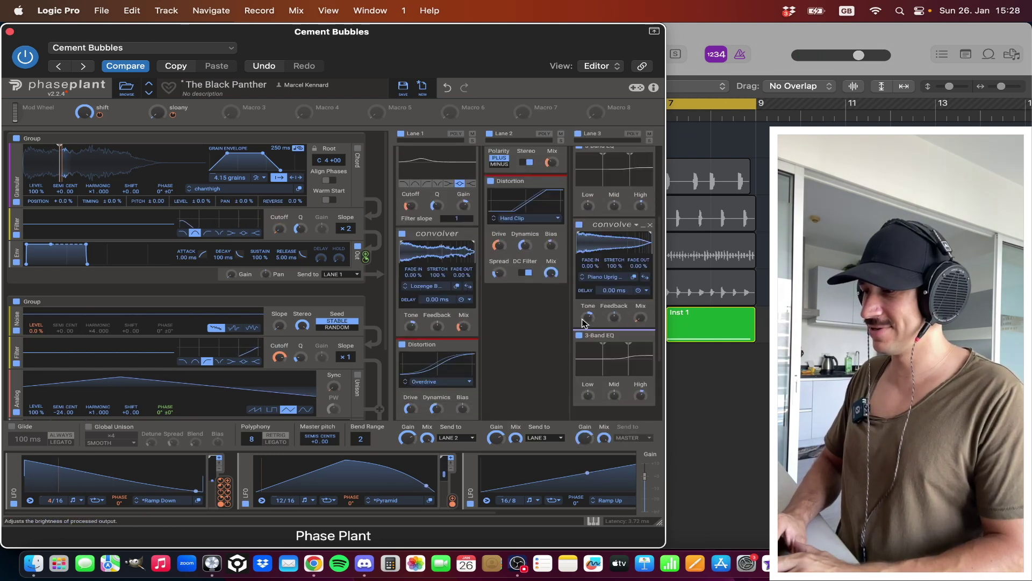
click(579, 335)
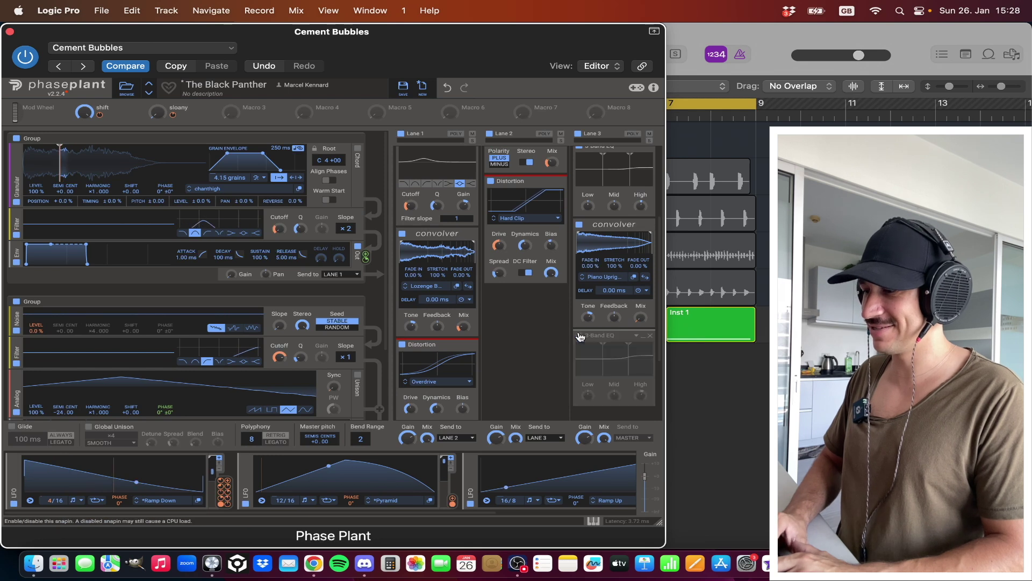
click(579, 226)
scroll(580, 237, up, 8)
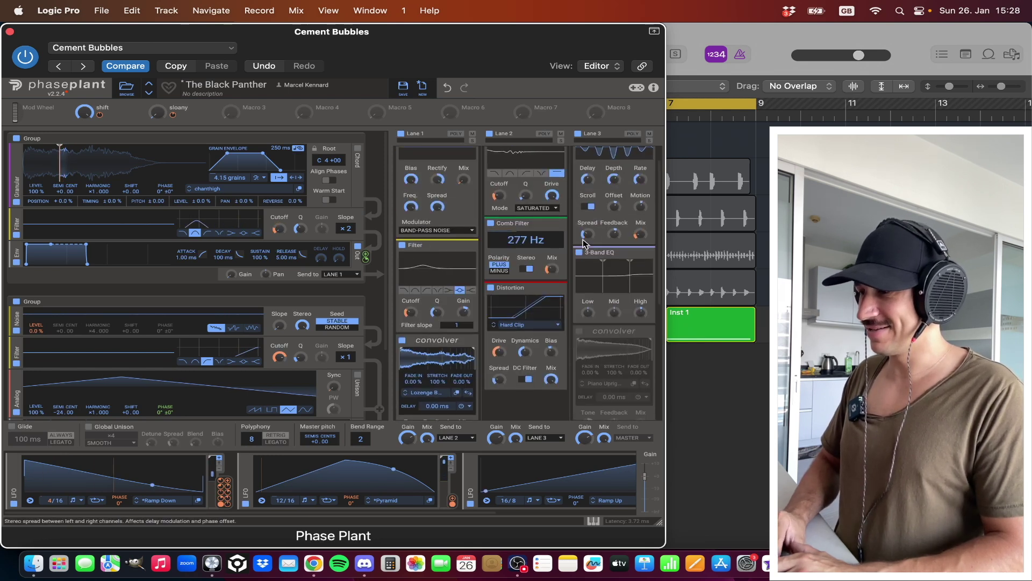
click(579, 253)
scroll(580, 255, up, 2)
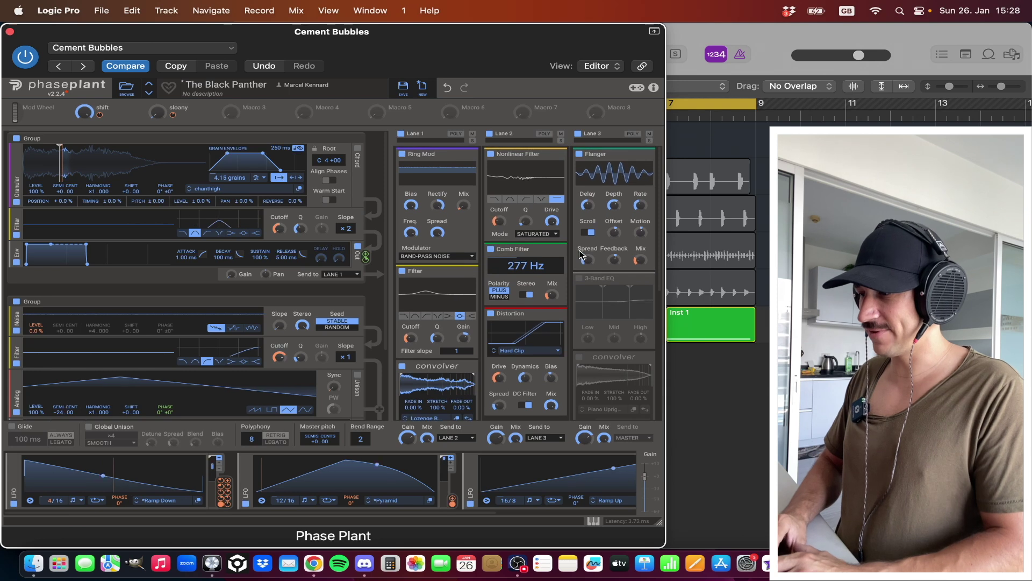
click(641, 268)
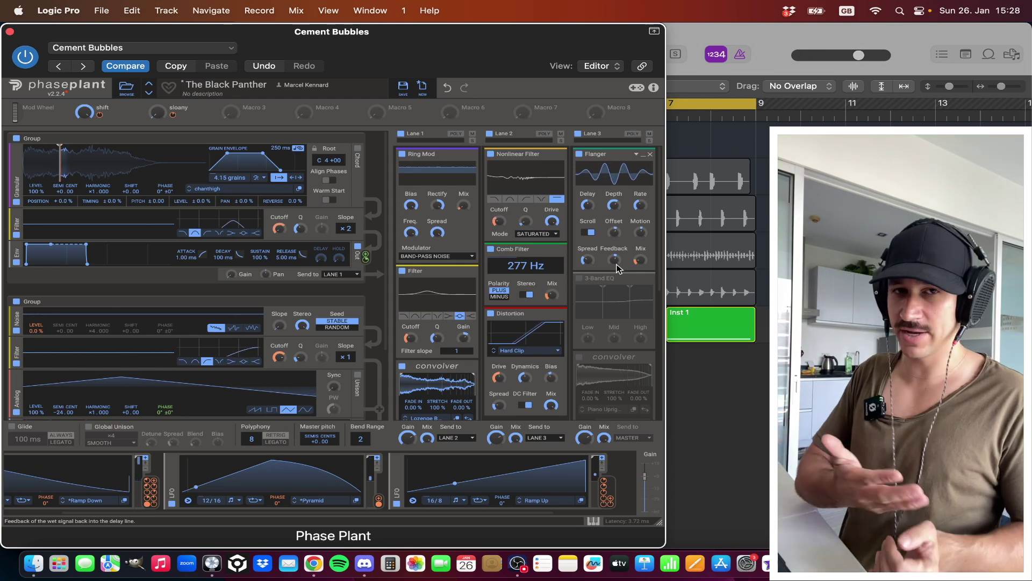
Enable the 3-Band EQ directly below the Flanger in Lane 3 and review its band gains.
click(579, 278)
scroll(606, 302, down, 1)
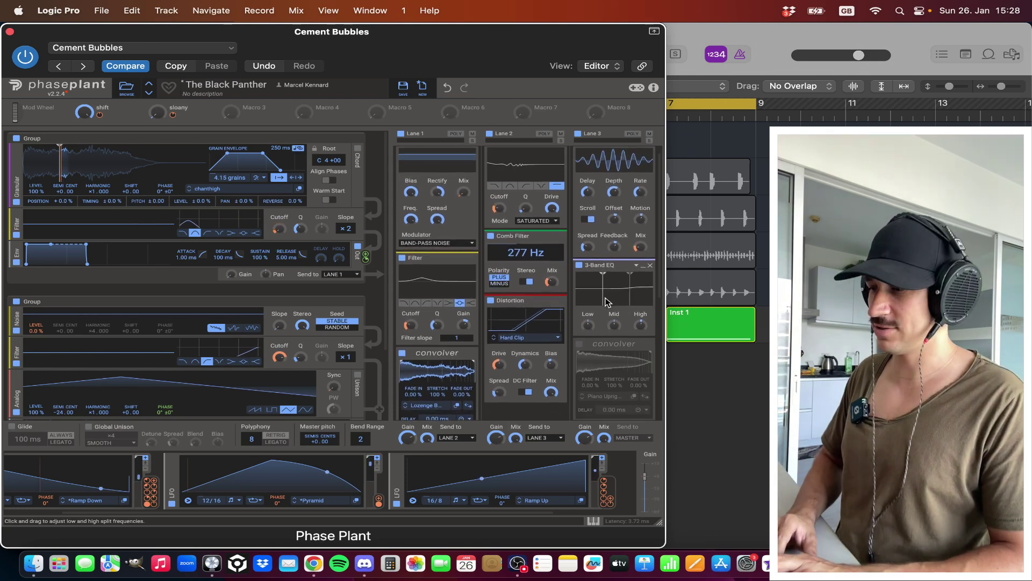
scroll(607, 302, down, 1)
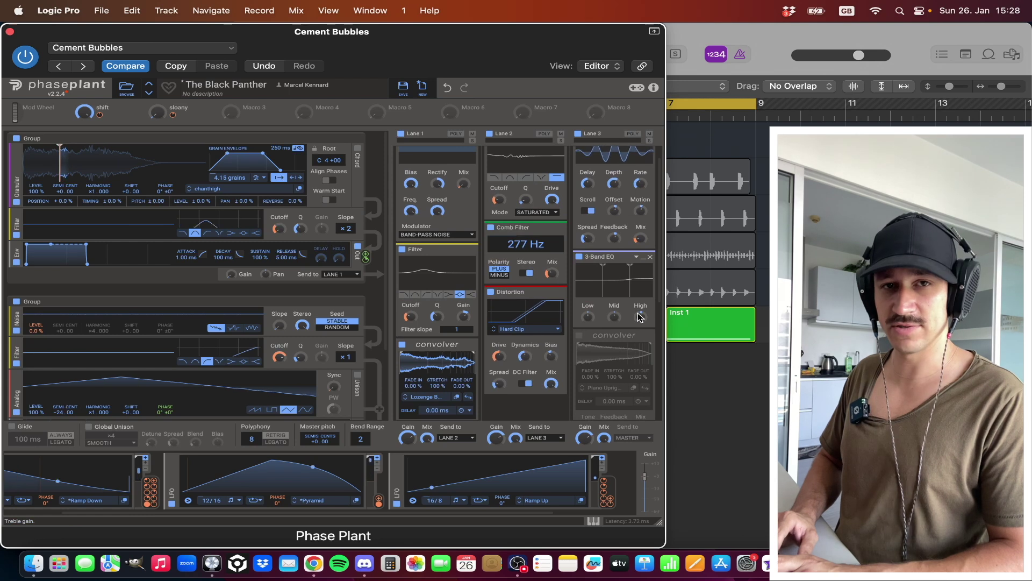
scroll(640, 317, down, 1)
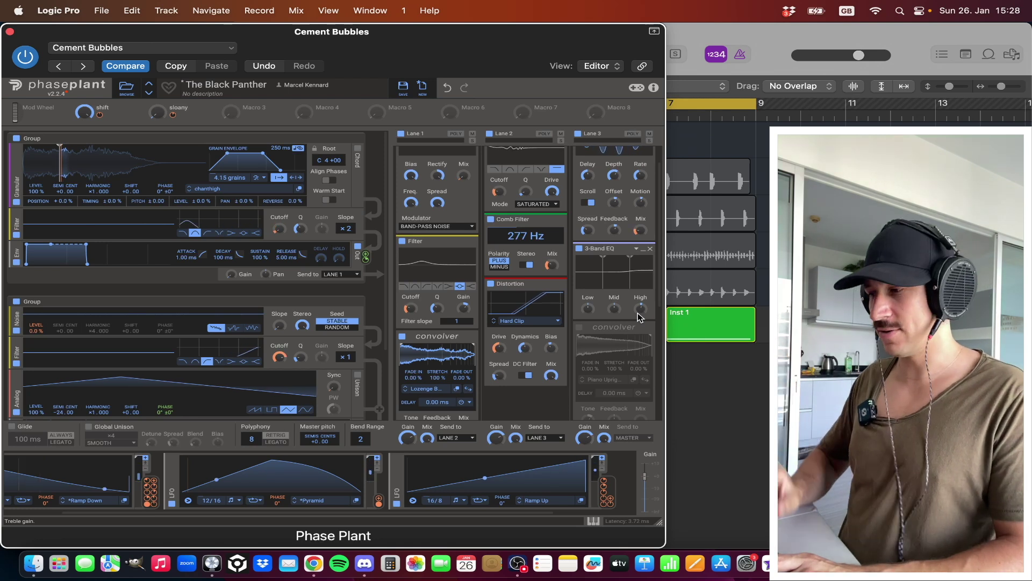
scroll(641, 291, down, 1)
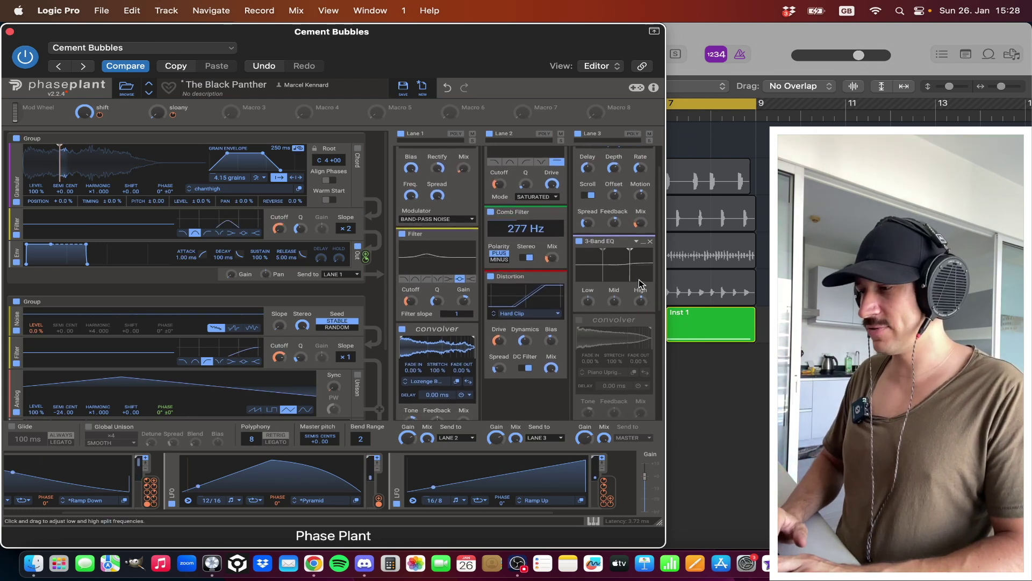
scroll(641, 284, down, 2)
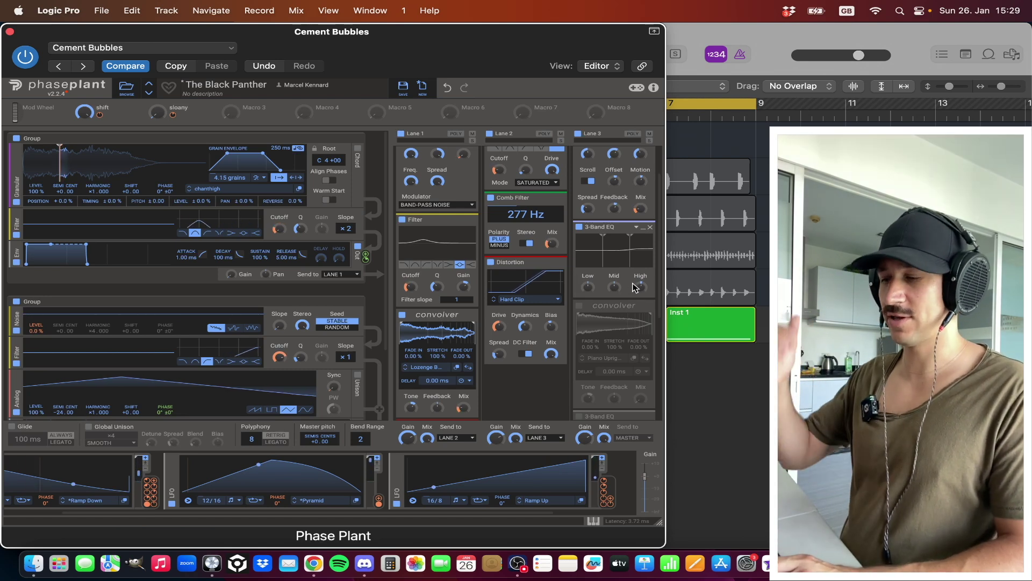
scroll(636, 287, down, 1)
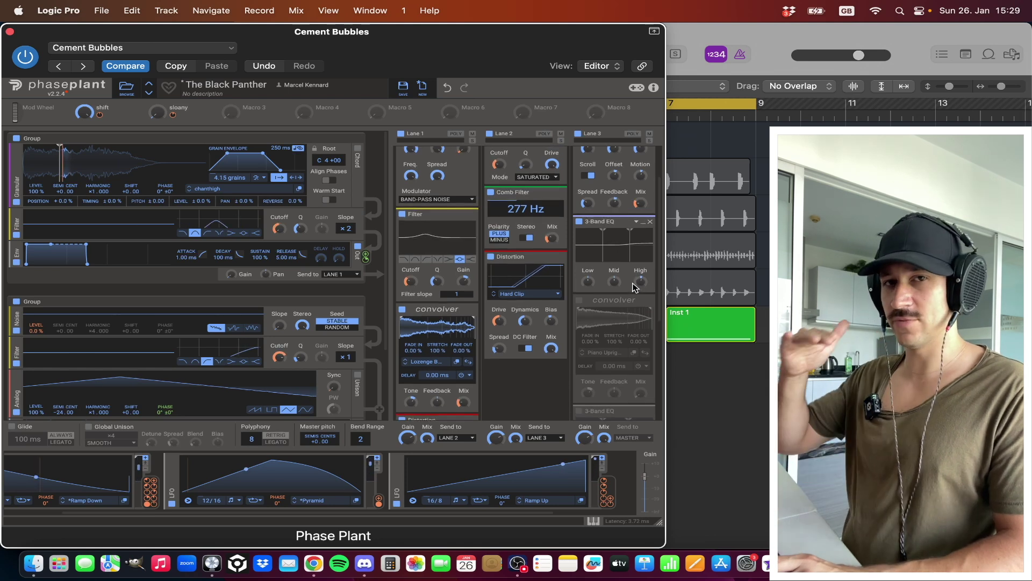
Enable the Convolver in Lane 3, inspect its impulse response and mix modulation, and play the sound.
scroll(636, 288, down, 3)
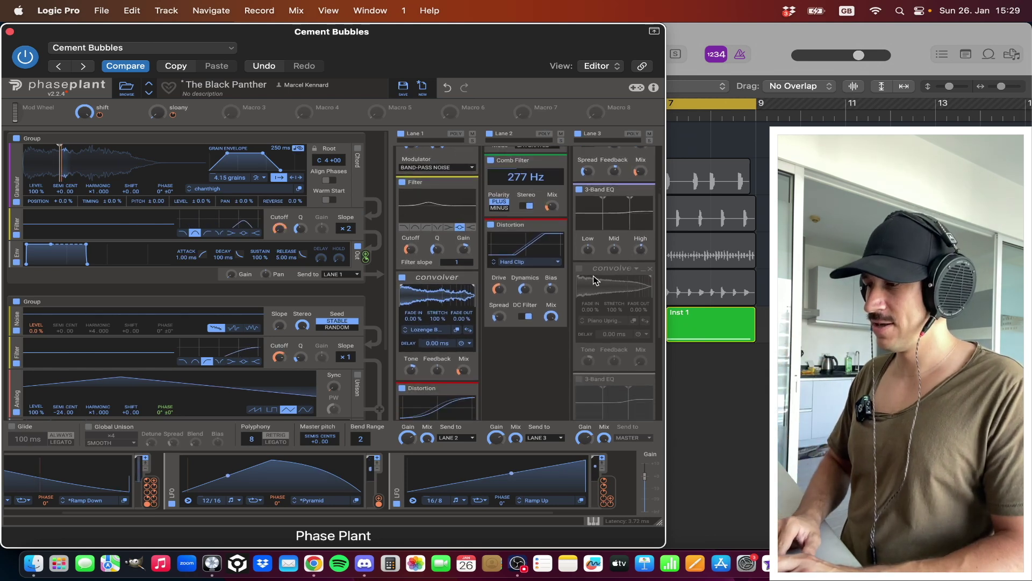
click(579, 269)
scroll(618, 312, down, 1)
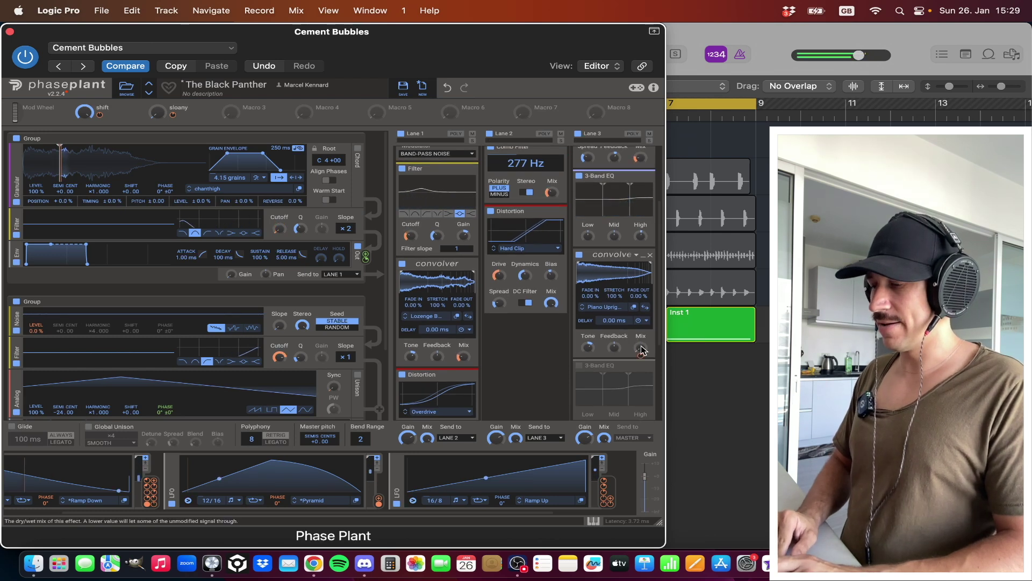
scroll(551, 345, down, 1)
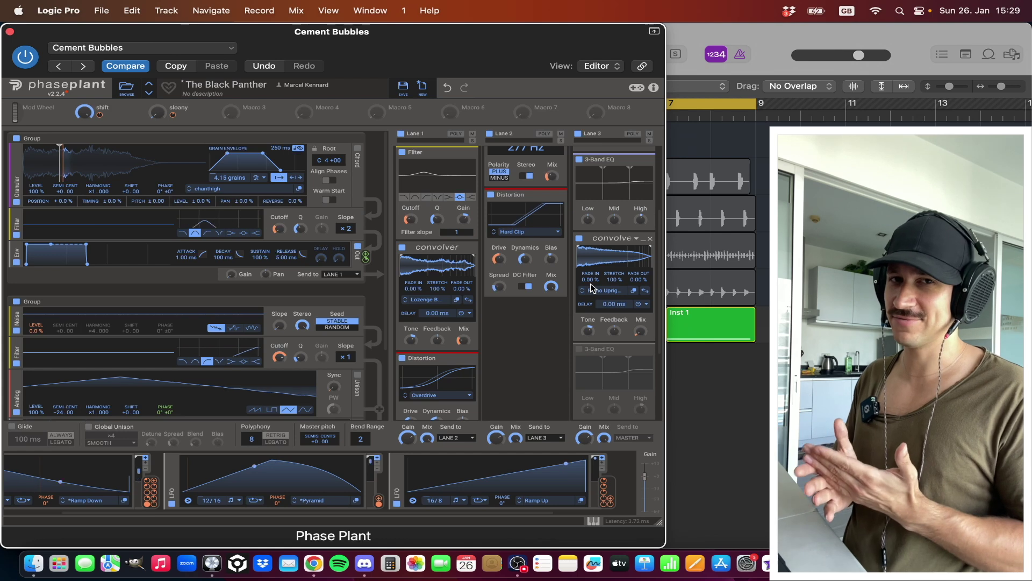
mouse_move(643, 339)
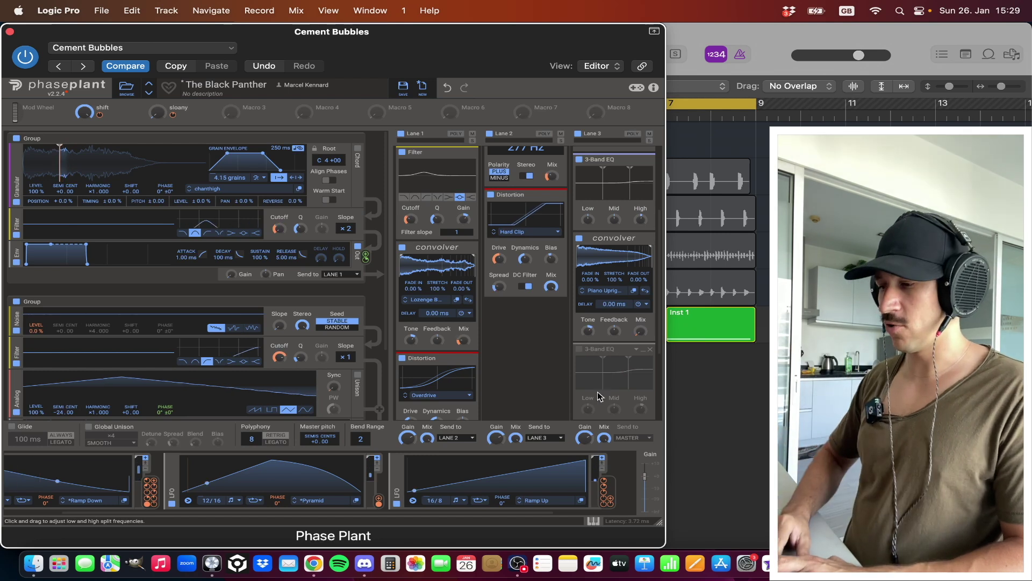
key(space)
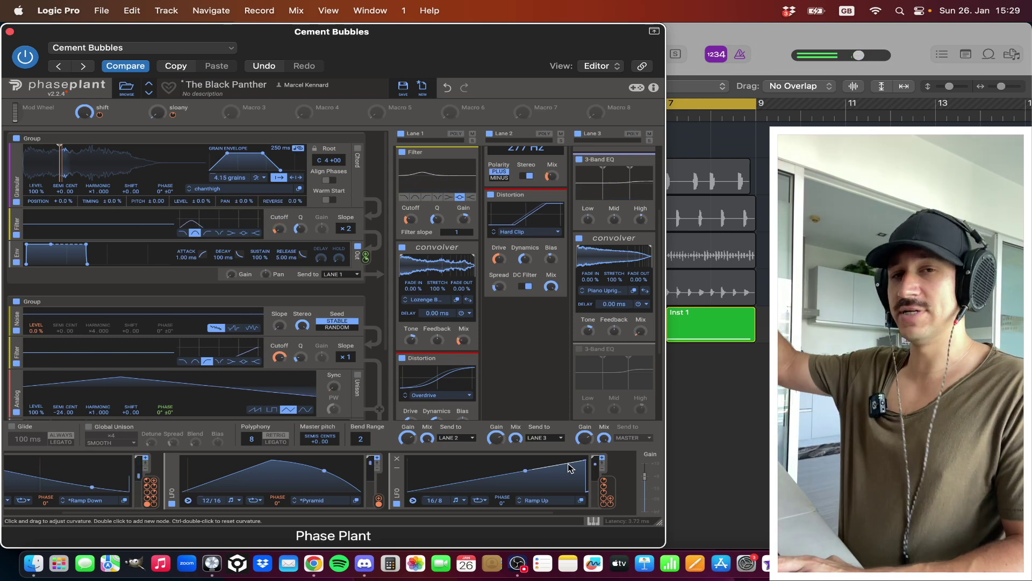
Enable the final 3-Band EQ in Lane 3 and look over its high gain and the rest of the lane.
click(579, 349)
scroll(541, 340, down, 2)
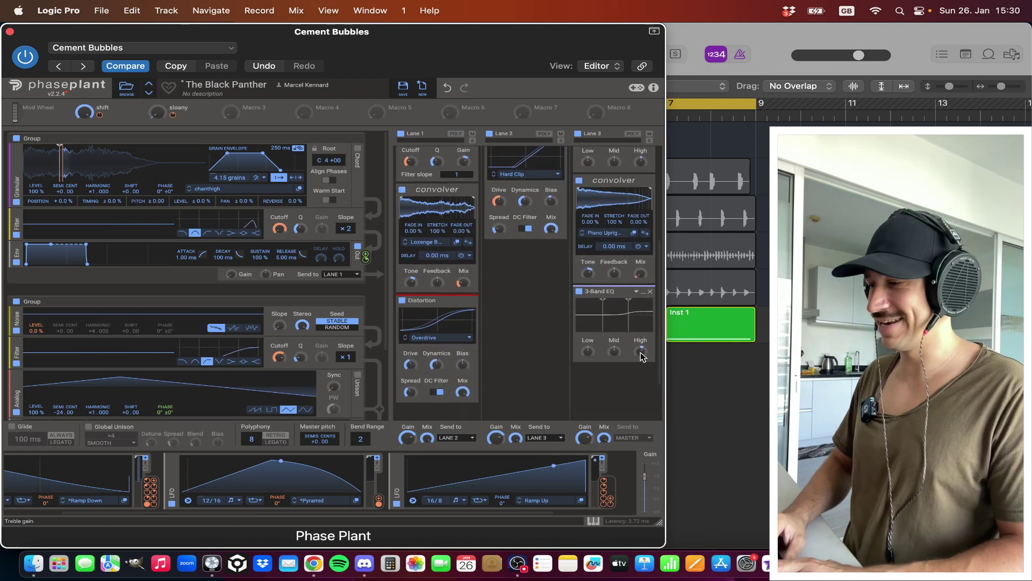
scroll(640, 349, up, 4)
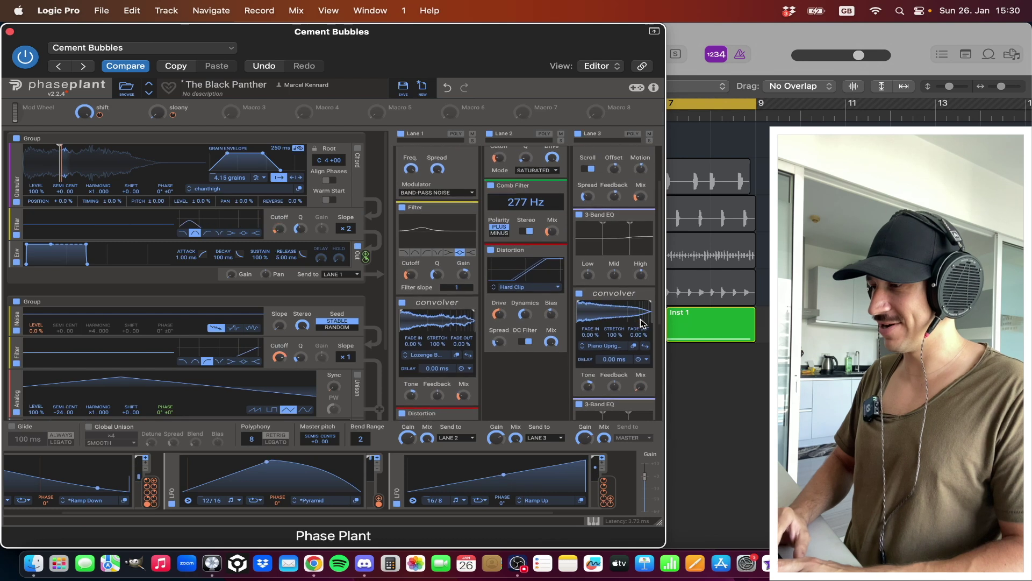
Review the effects down to the end of Lanes 1 to 3 and look over both generator groups.
scroll(641, 323, down, 2)
scroll(637, 371, down, 2)
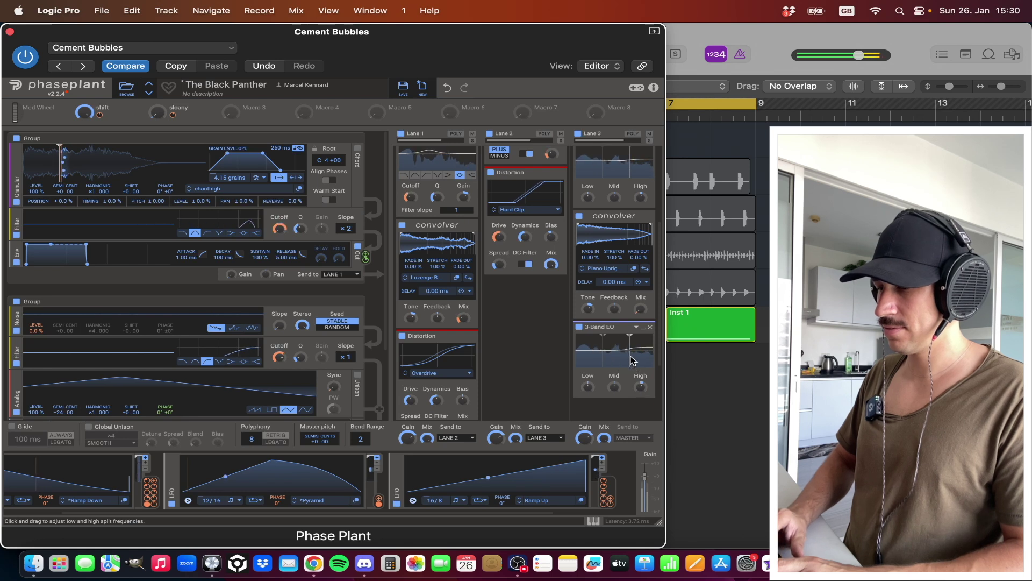
scroll(560, 350, down, 1)
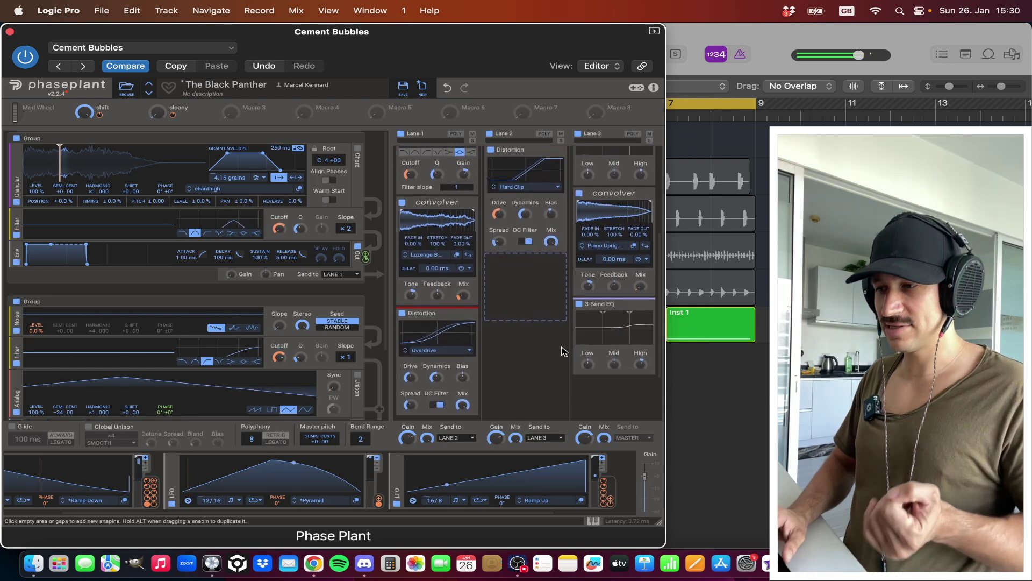
scroll(561, 350, down, 3)
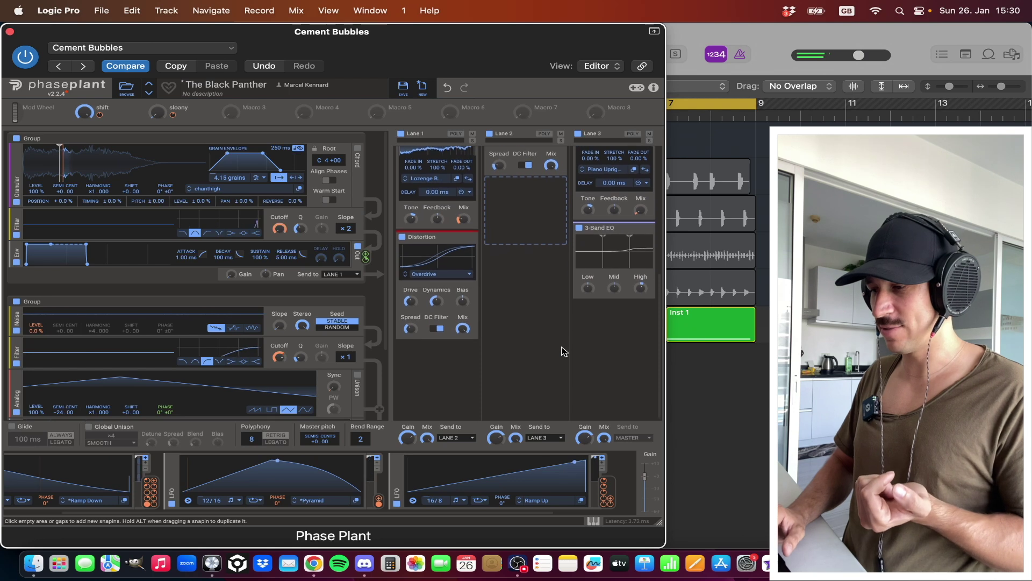
scroll(563, 352, up, 10)
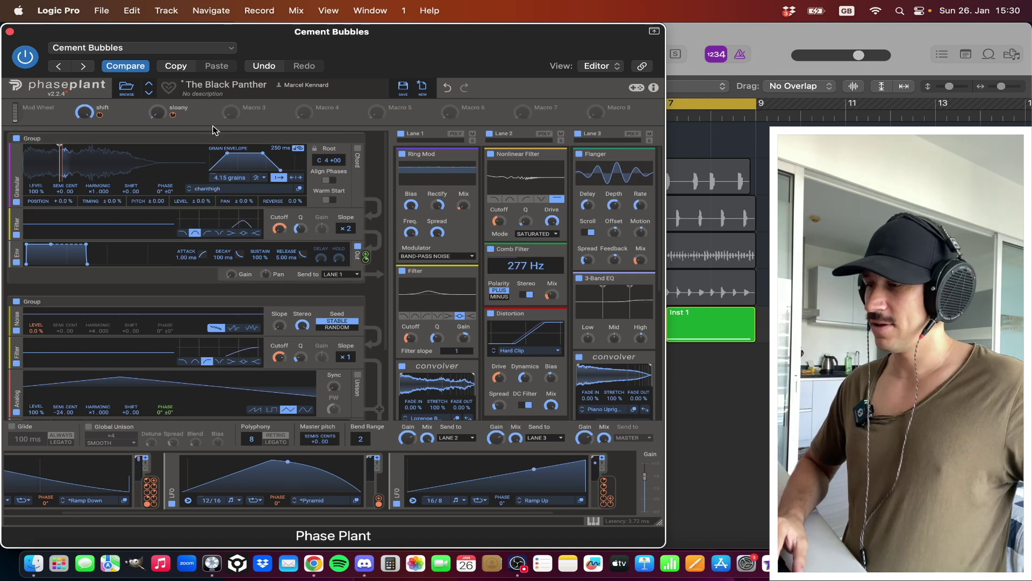
scroll(269, 301, down, 3)
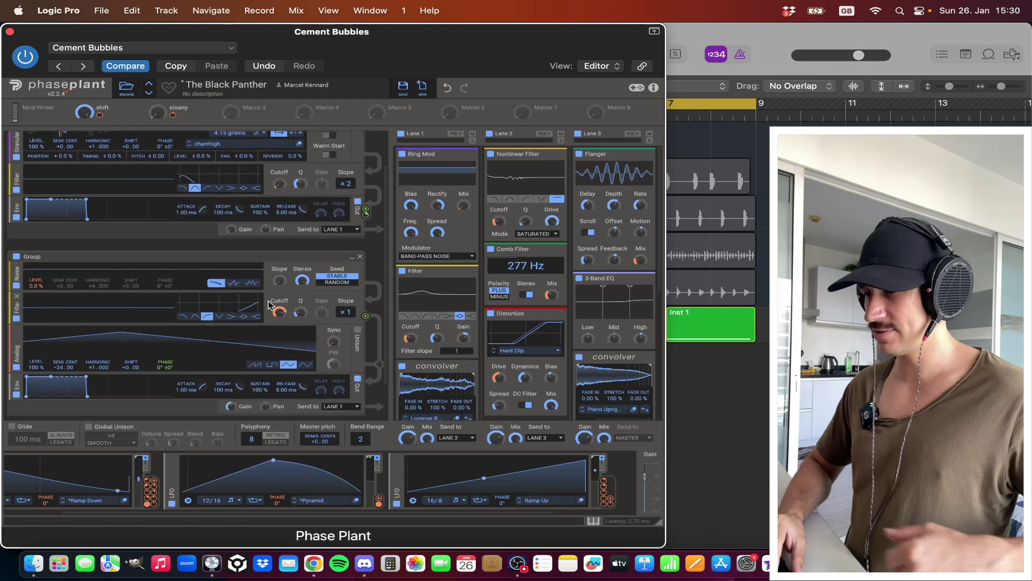
scroll(268, 301, up, 3)
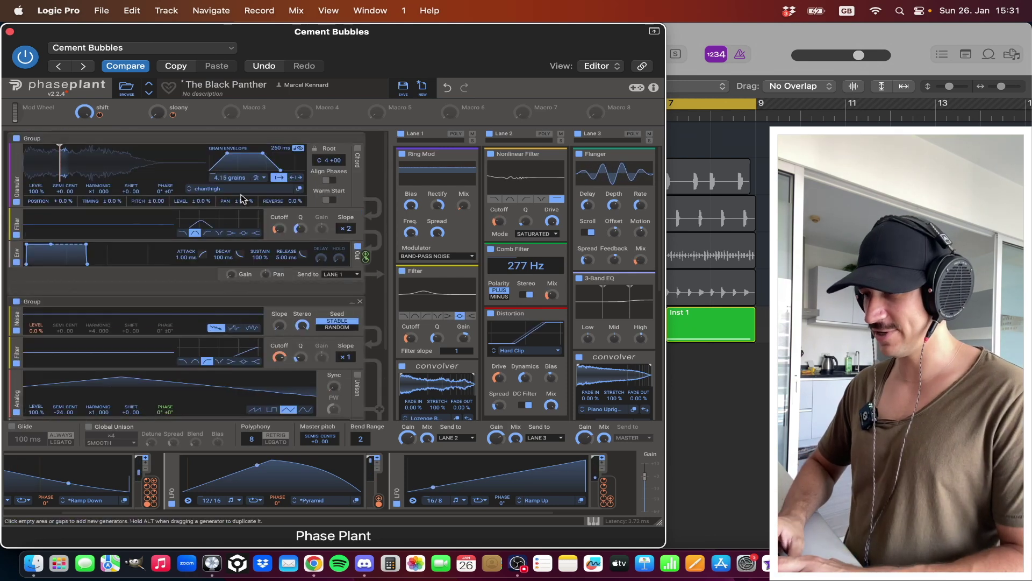
Close the synth window, unsolo the Cement Bubbles track, enable both of its Multipass inserts and play the full loop.
click(9, 32)
click(253, 330)
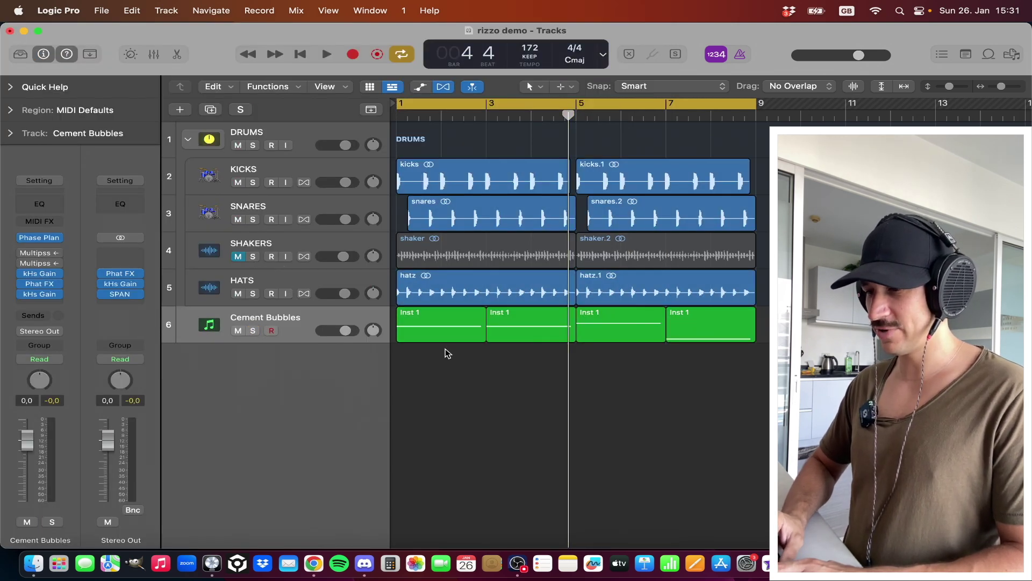
click(22, 253)
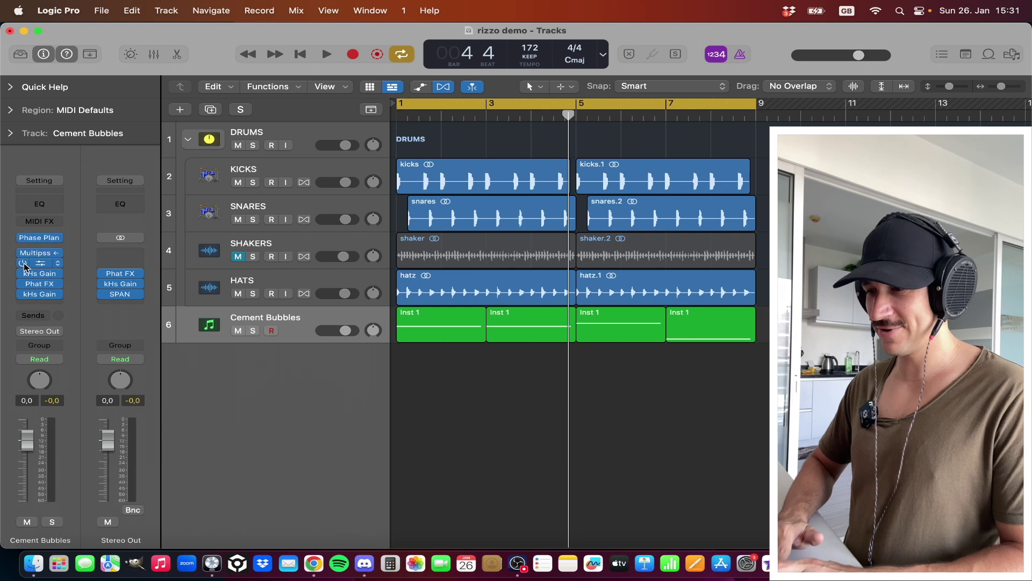
click(23, 263)
key(space)
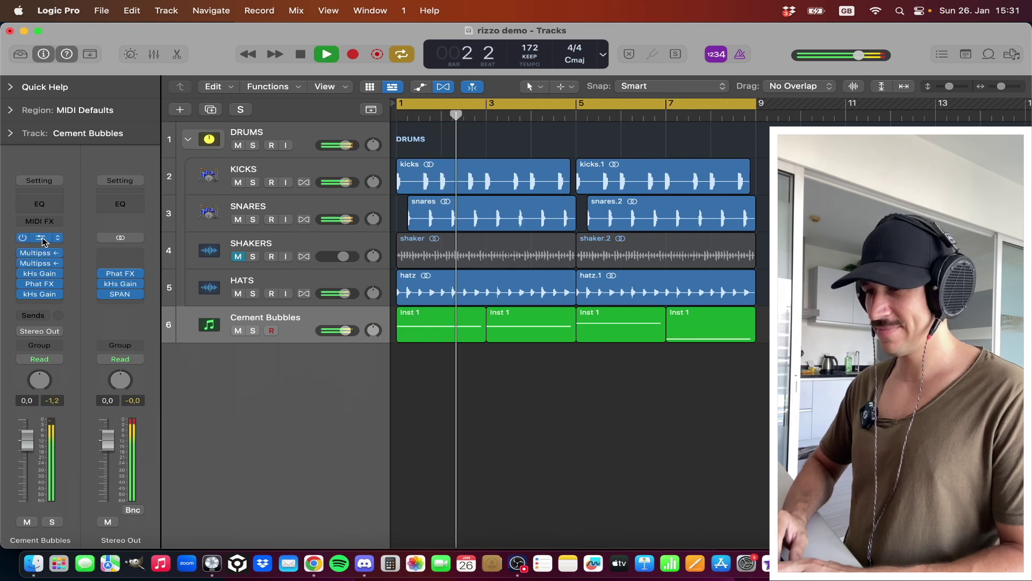
Reopen Phase Plant on the Cement Bubbles track, look over its generator groups once more and close it.
click(42, 237)
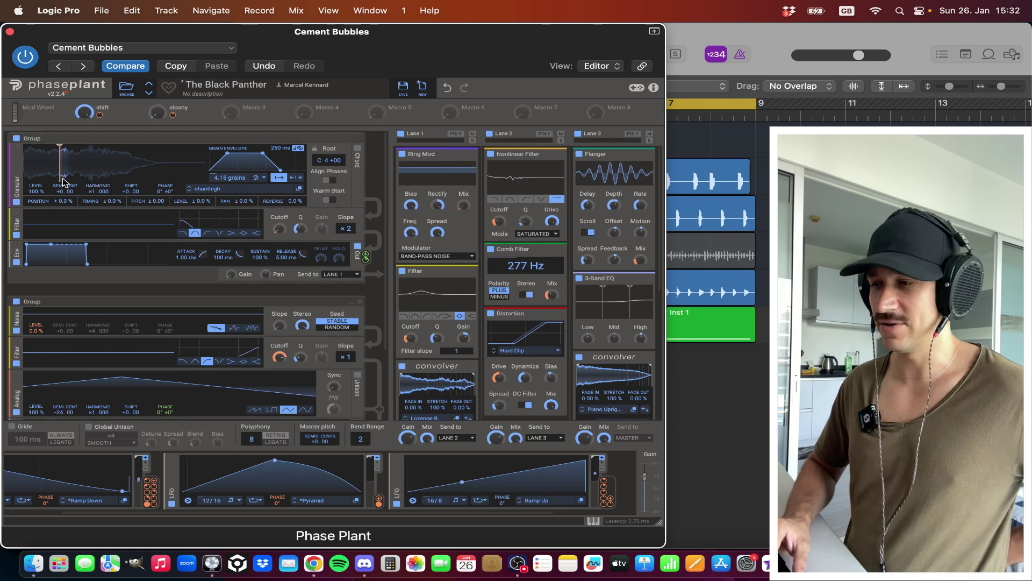
scroll(287, 319, down, 4)
scroll(289, 322, up, 3)
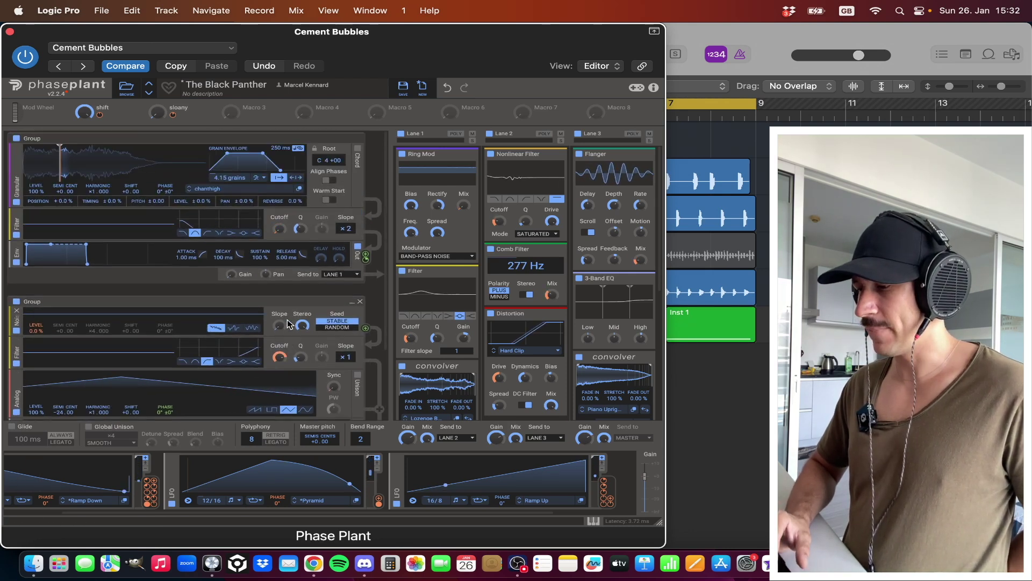
click(11, 32)
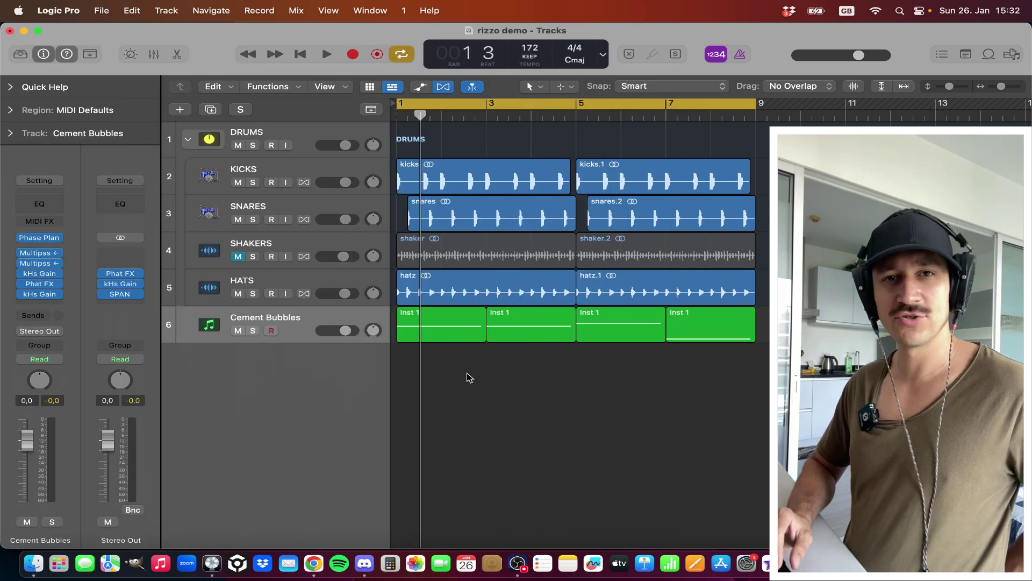